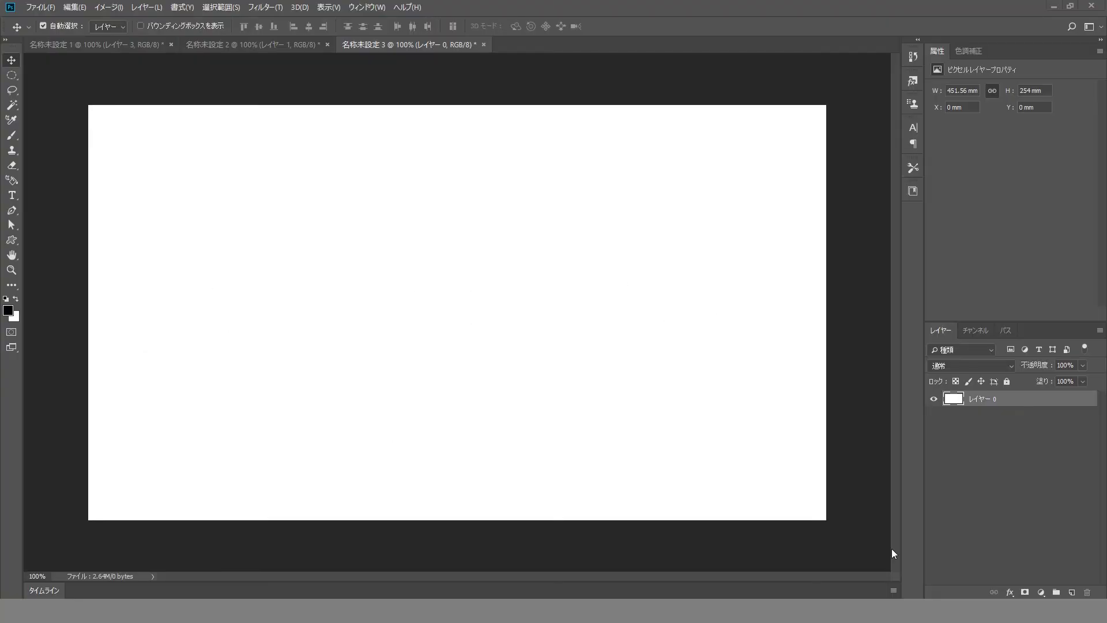
# Fill the layer with black and render a Clouds 1 texture over it.
pyautogui.hotkey('alt', 'BackSpace')
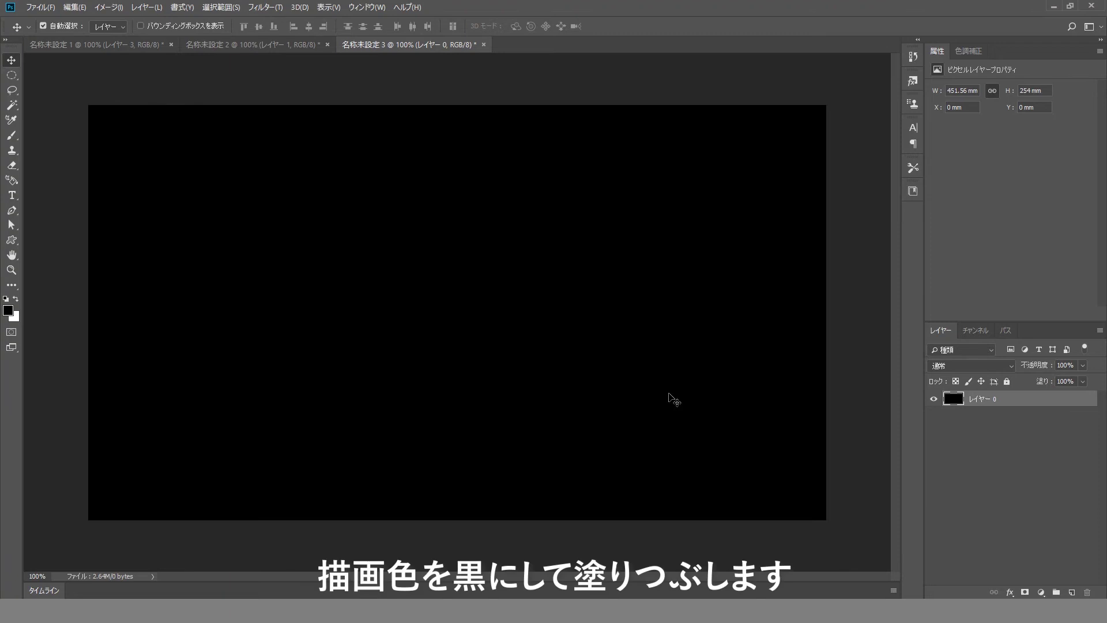
pyautogui.click(265, 7)
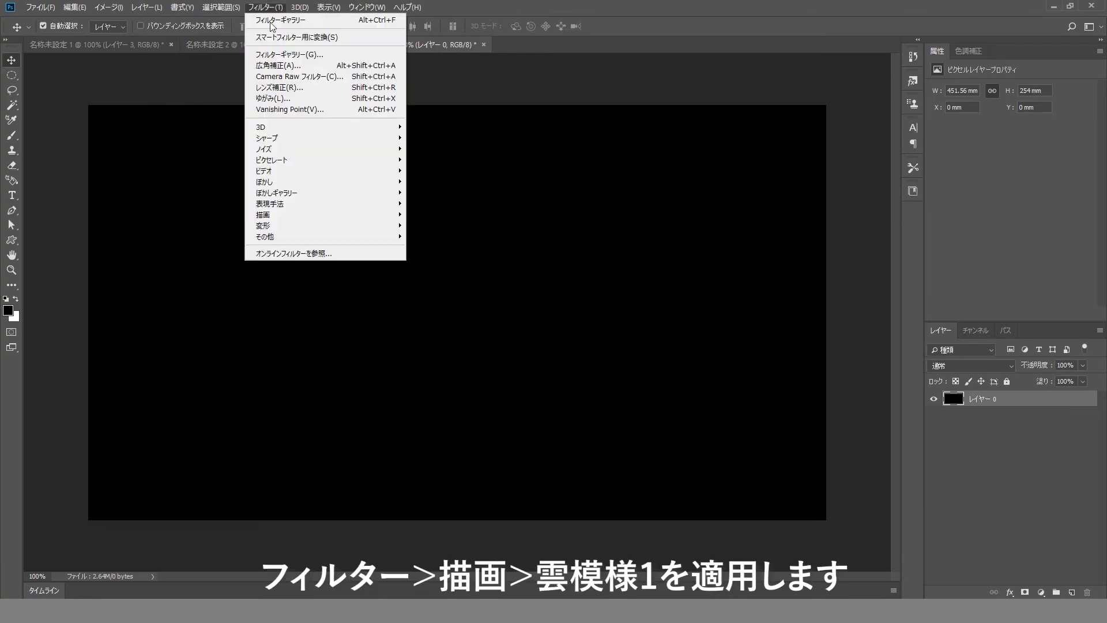
pyautogui.moveTo(324, 214)
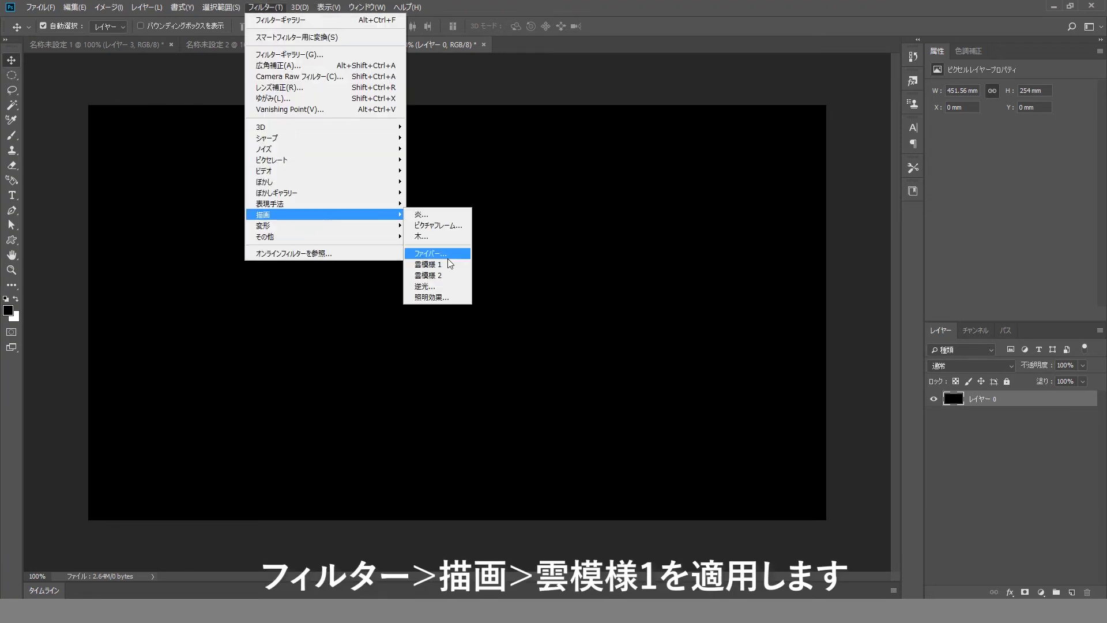
pyautogui.click(447, 264)
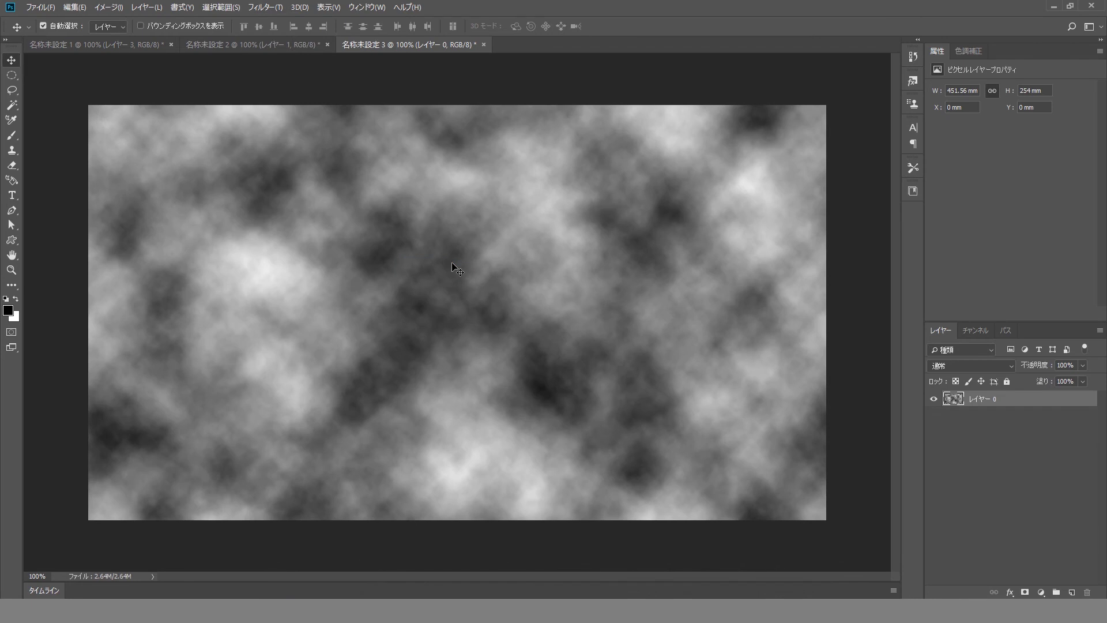
pyautogui.click(262, 8)
pyautogui.moveTo(324, 182)
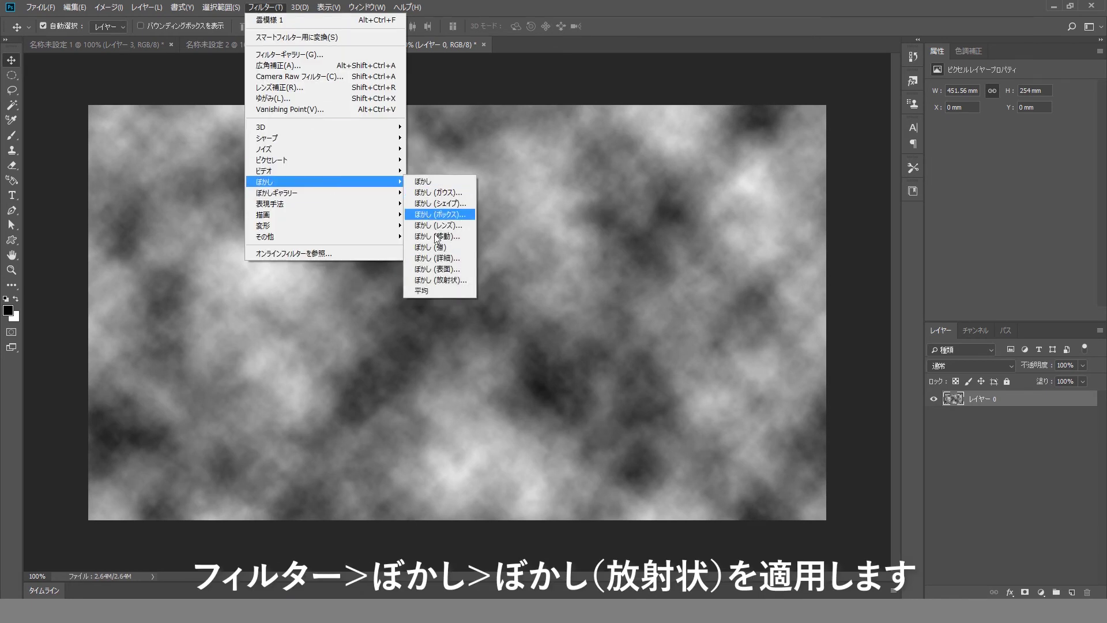
# Streak the clouds with a Zoom radial blur at amount 100, Best quality.
pyautogui.click(445, 279)
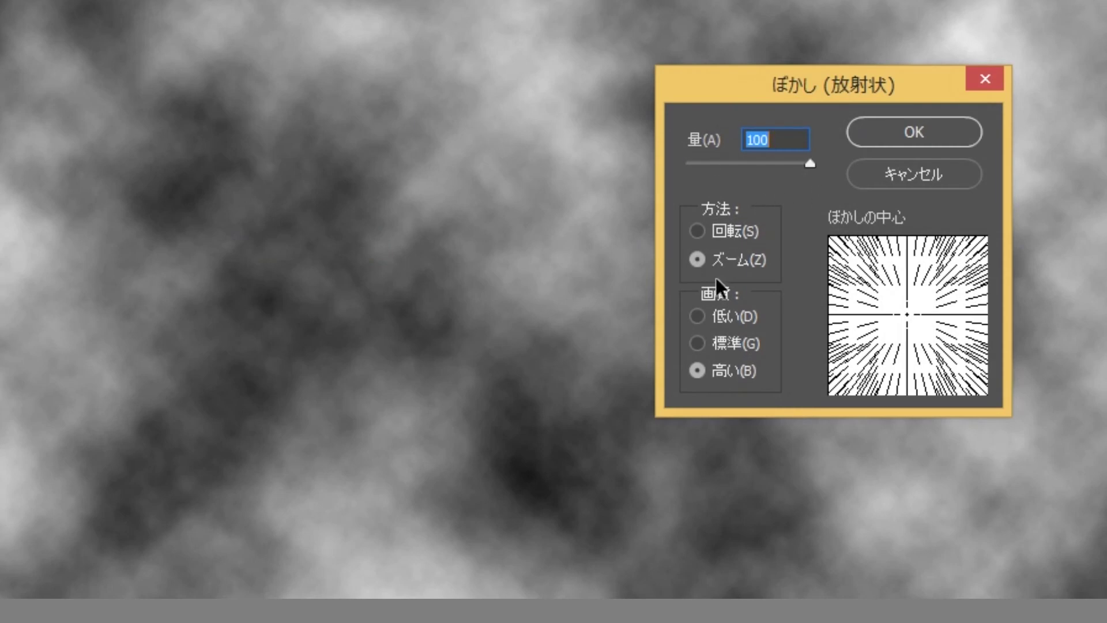
pyautogui.click(905, 136)
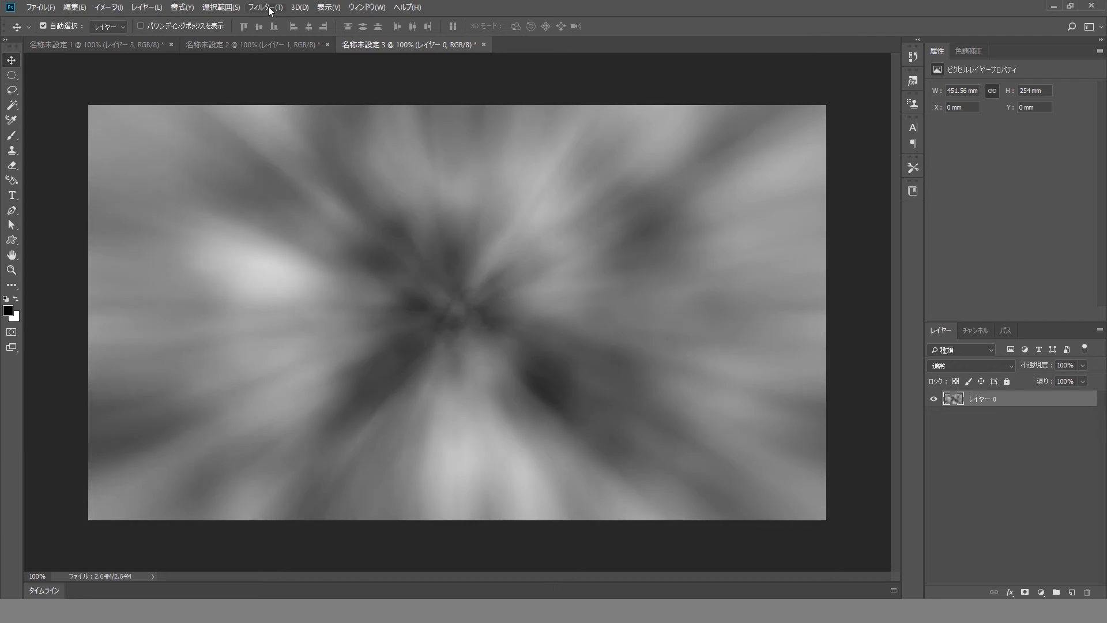
pyautogui.click(268, 8)
# Apply Artistic > Plastic Wrap with highlight strength 20, detail 15, smoothness 2.
pyautogui.click(285, 59)
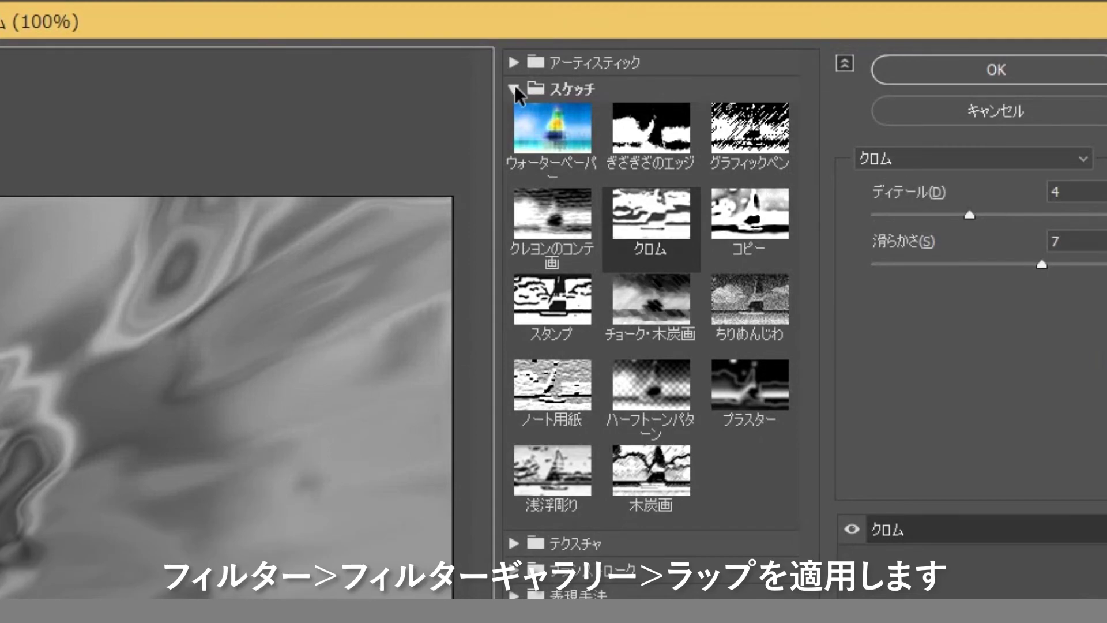
pyautogui.click(514, 90)
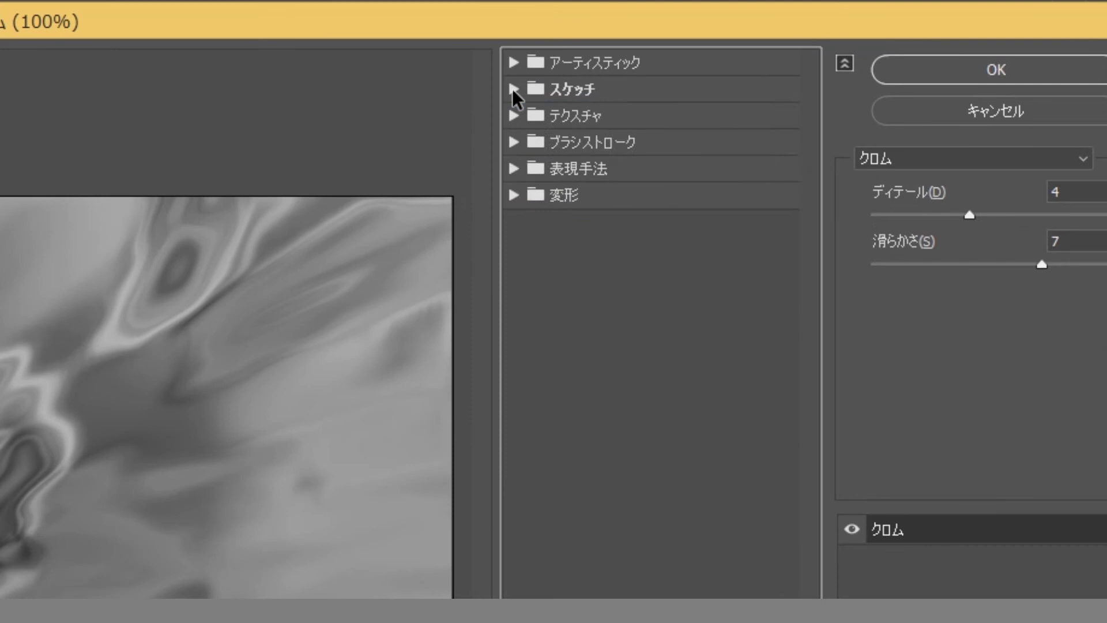
pyautogui.click(508, 62)
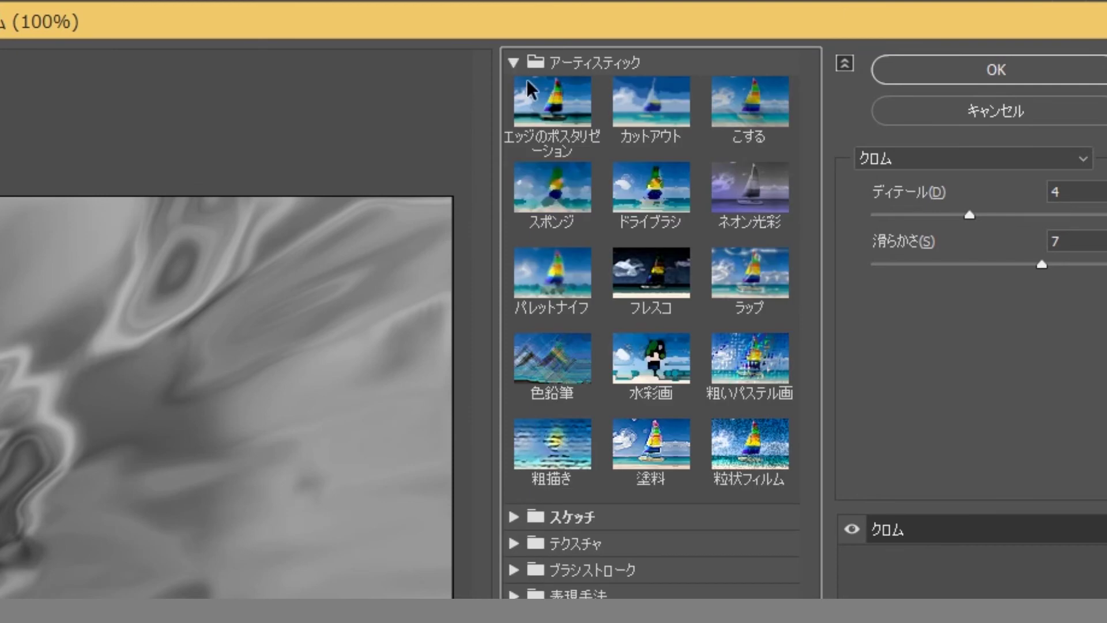
pyautogui.click(754, 305)
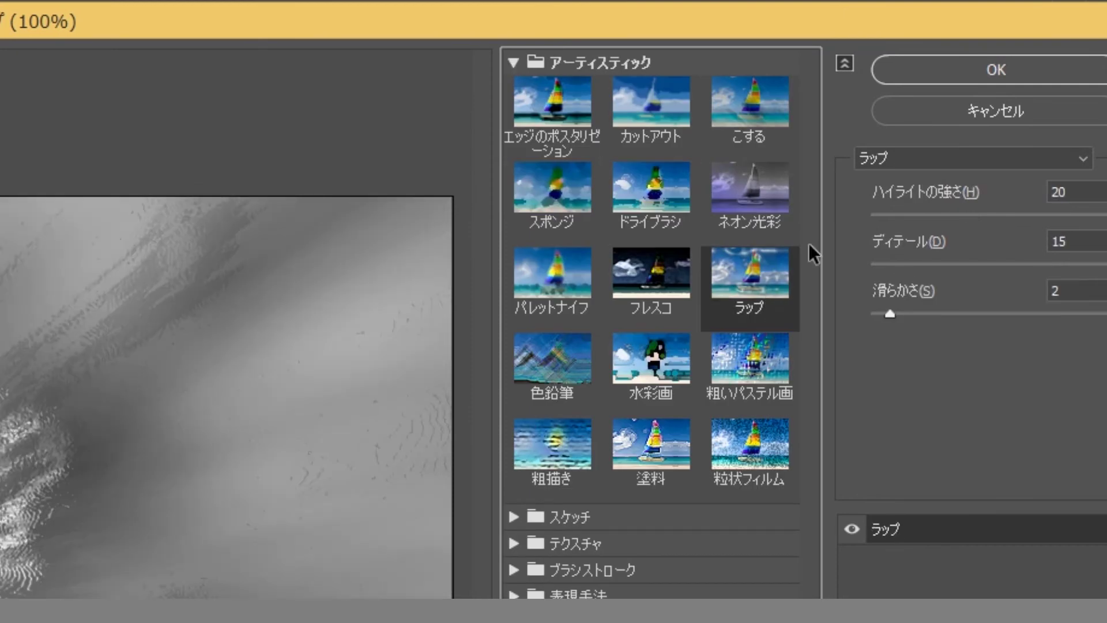
pyautogui.click(1066, 185)
pyautogui.click(1059, 241)
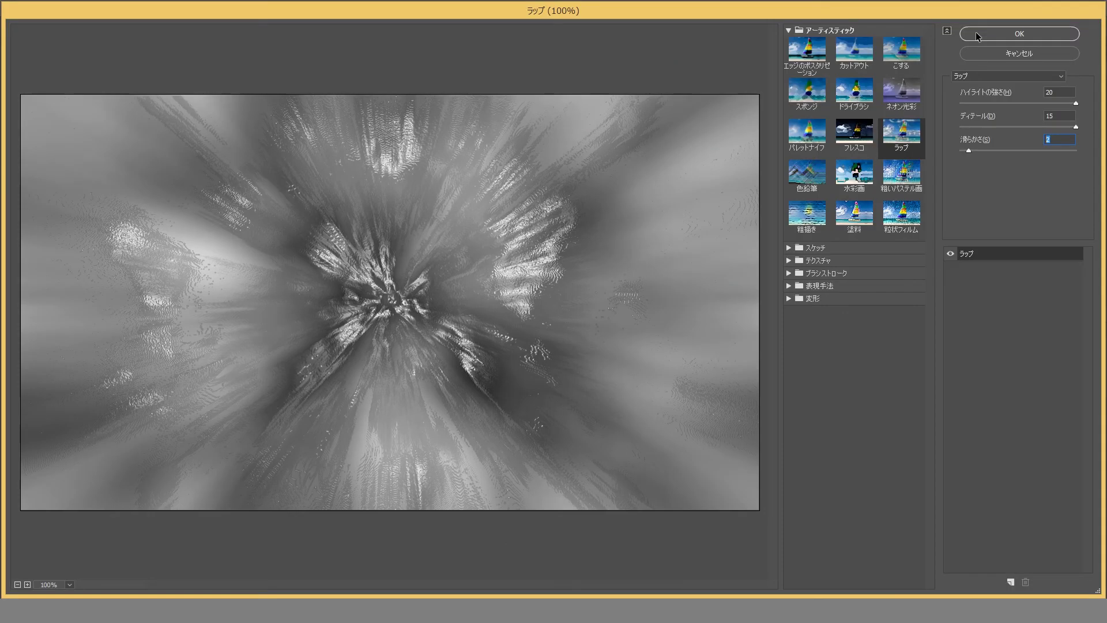
pyautogui.click(976, 33)
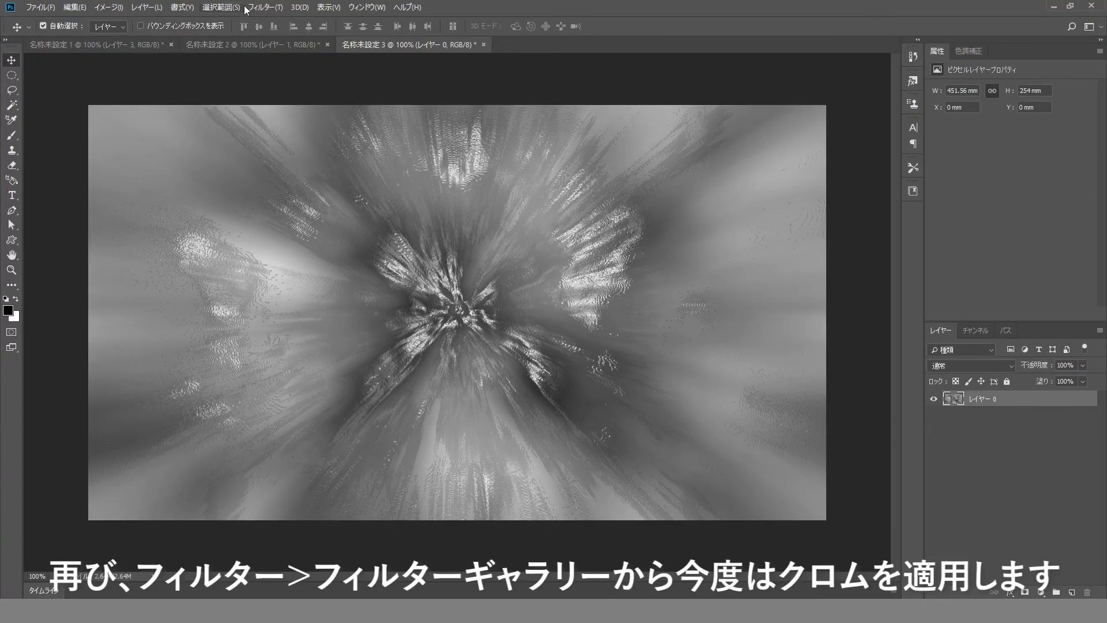
# Apply the Sketch > Chrome gallery effect with detail 4 and smoothness 7.
pyautogui.click(260, 8)
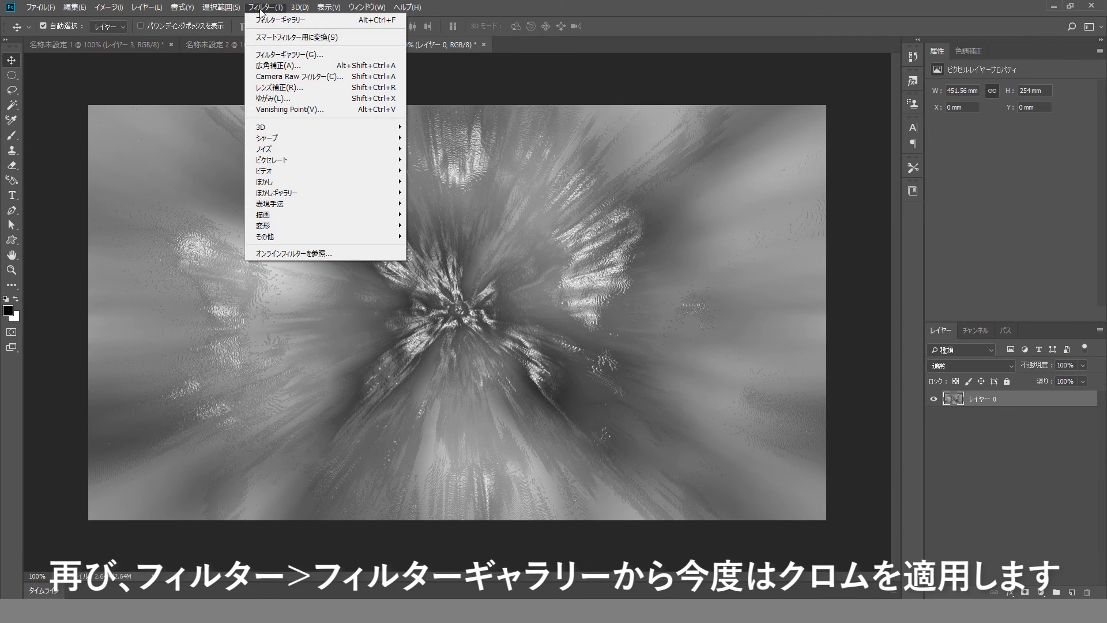
pyautogui.click(283, 56)
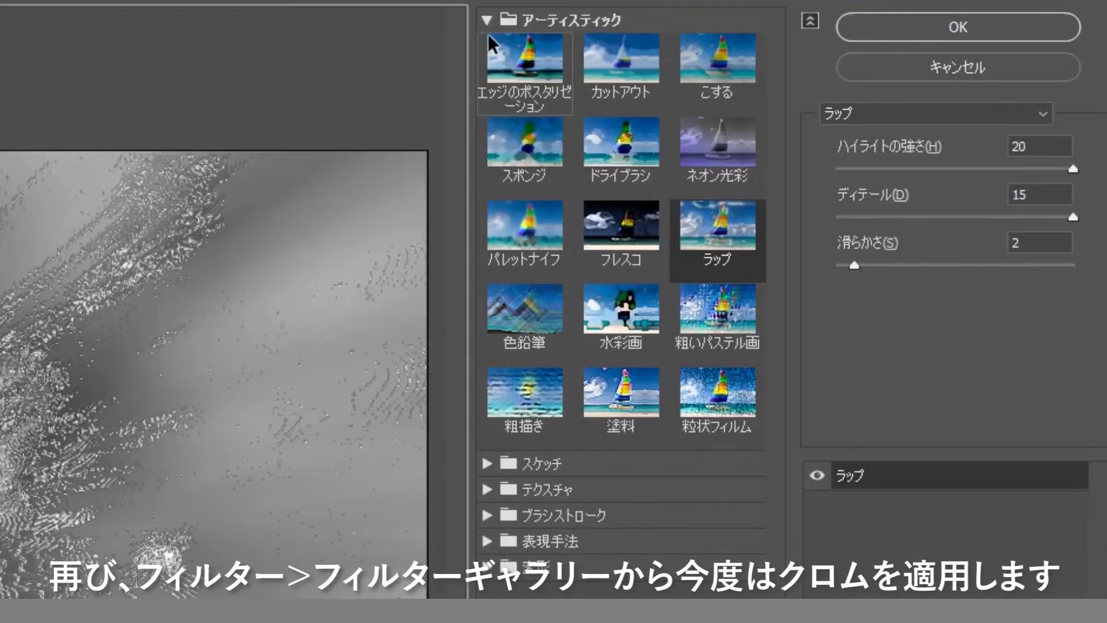
pyautogui.click(488, 20)
pyautogui.click(494, 44)
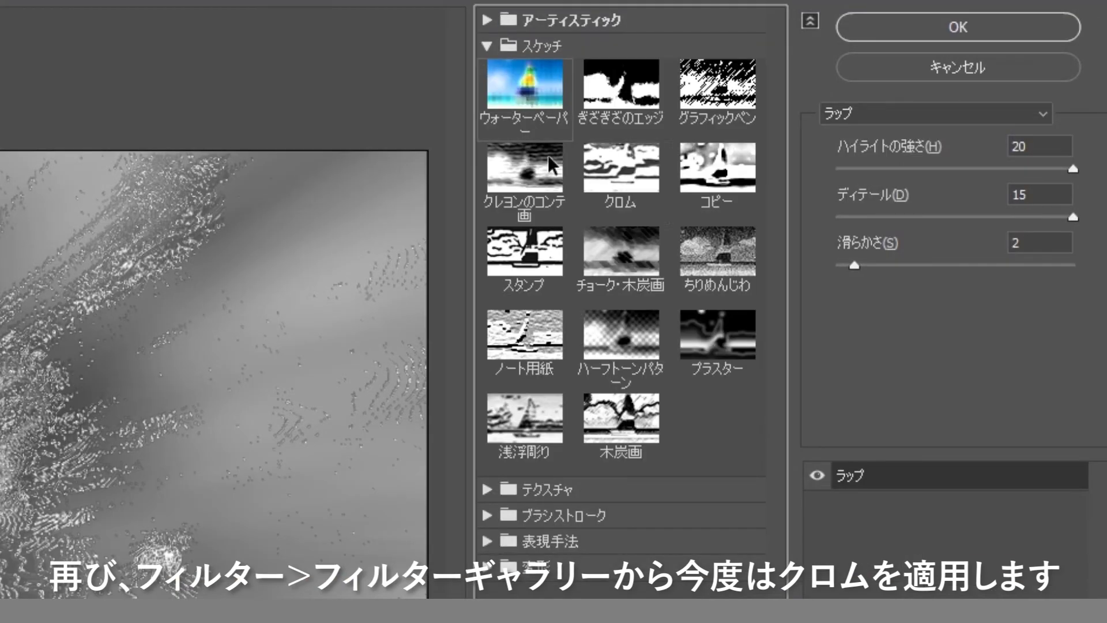
pyautogui.click(593, 213)
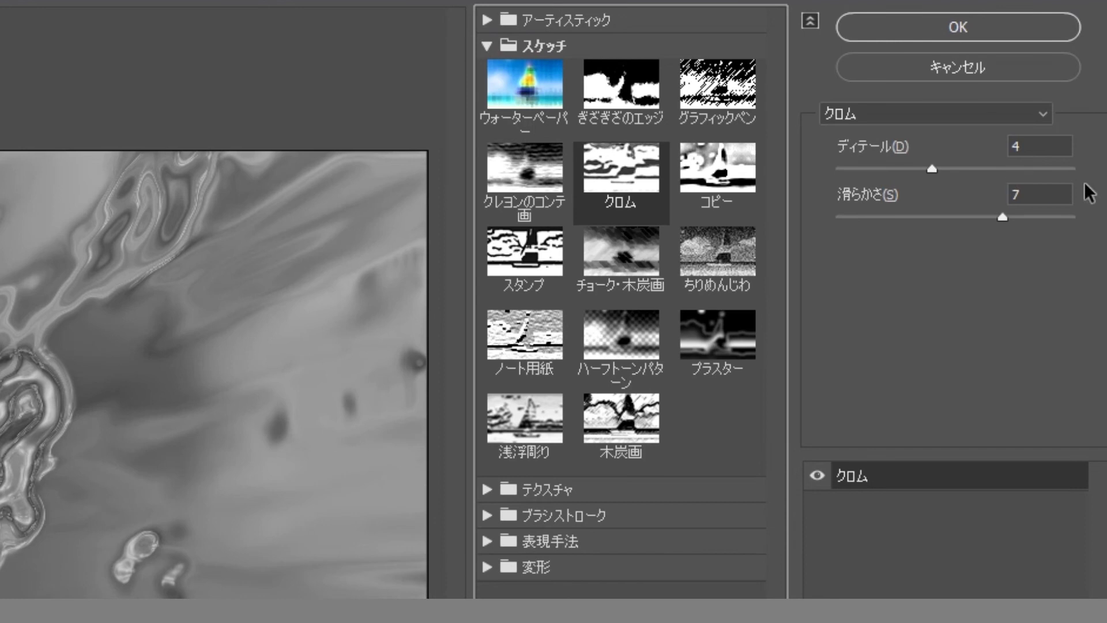
pyautogui.click(1041, 146)
pyautogui.click(1038, 196)
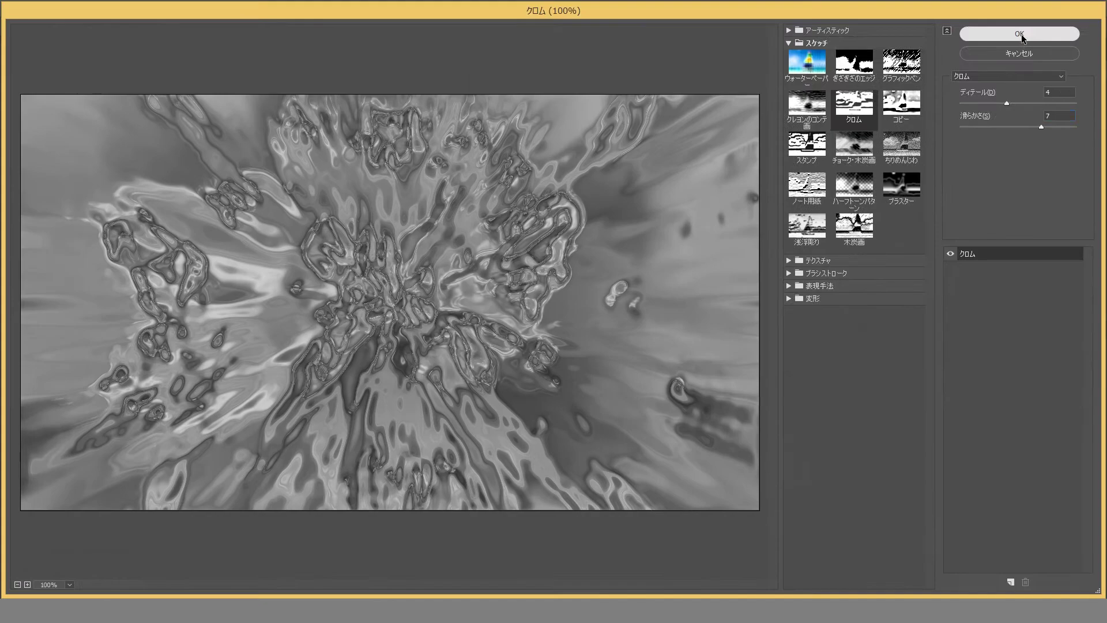
pyautogui.click(1022, 33)
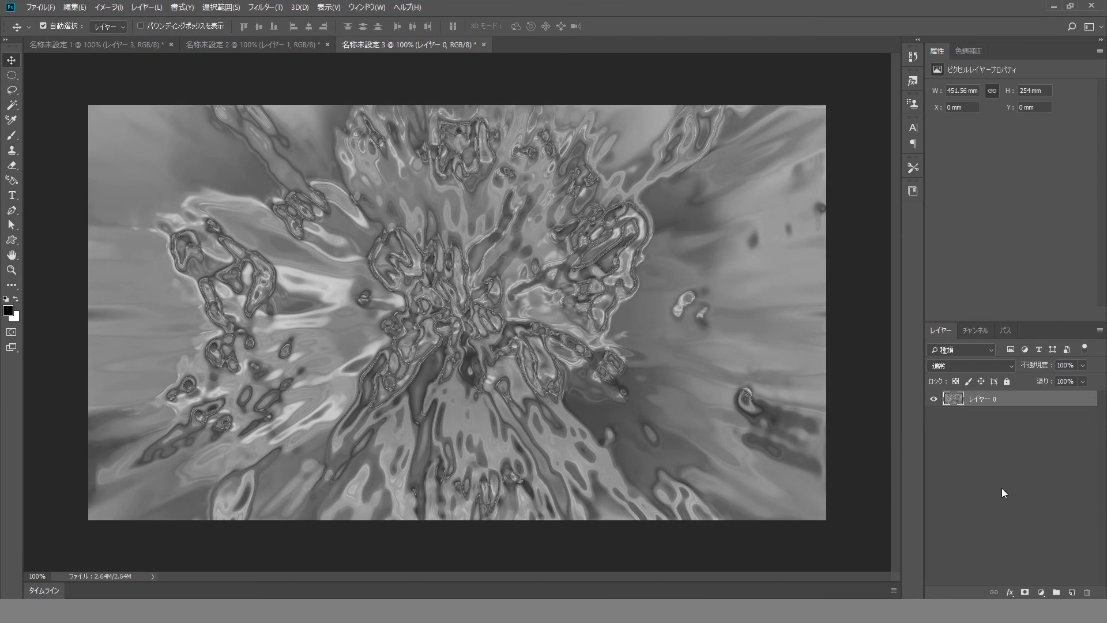
# Add a Brightness/Contrast adjustment layer set to brightness -22 and contrast 100.
pyautogui.click(1041, 591)
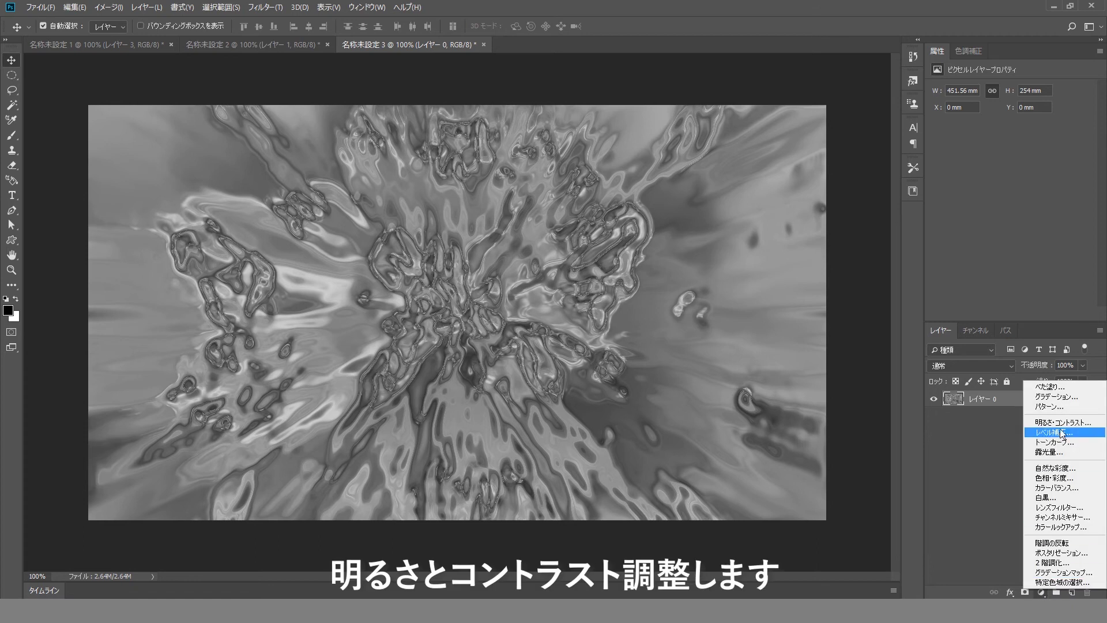
pyautogui.click(1060, 422)
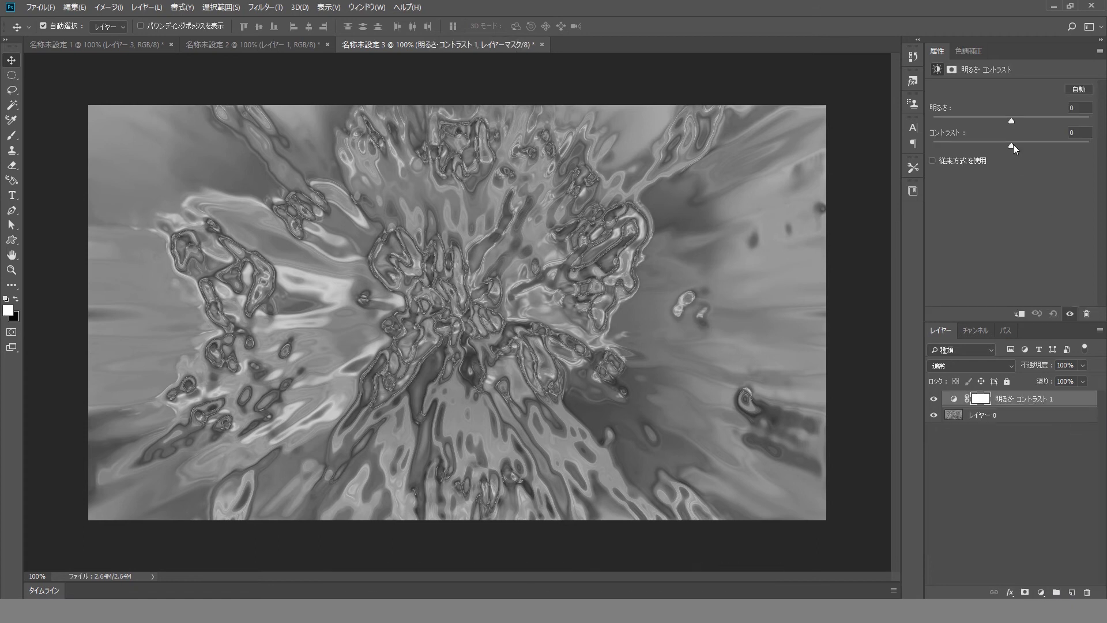
pyautogui.moveTo(1012, 145)
pyautogui.mouseDown()
pyautogui.moveTo(1043, 147)
pyautogui.moveTo(995, 119)
pyautogui.mouseUp()
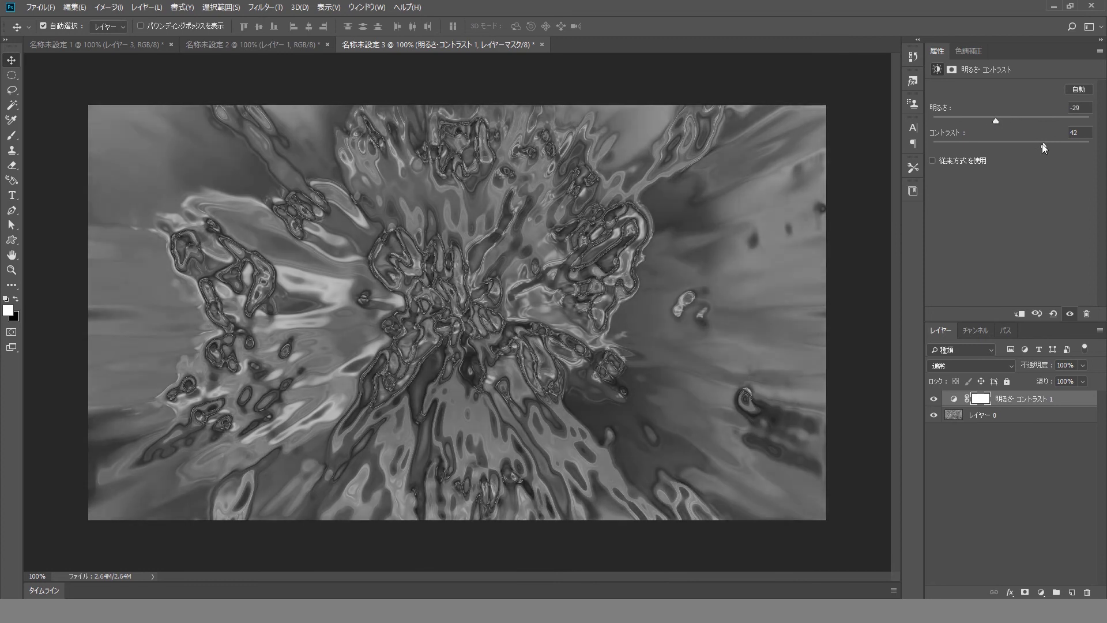
pyautogui.moveTo(1054, 147); pyautogui.dragTo(1104, 145)
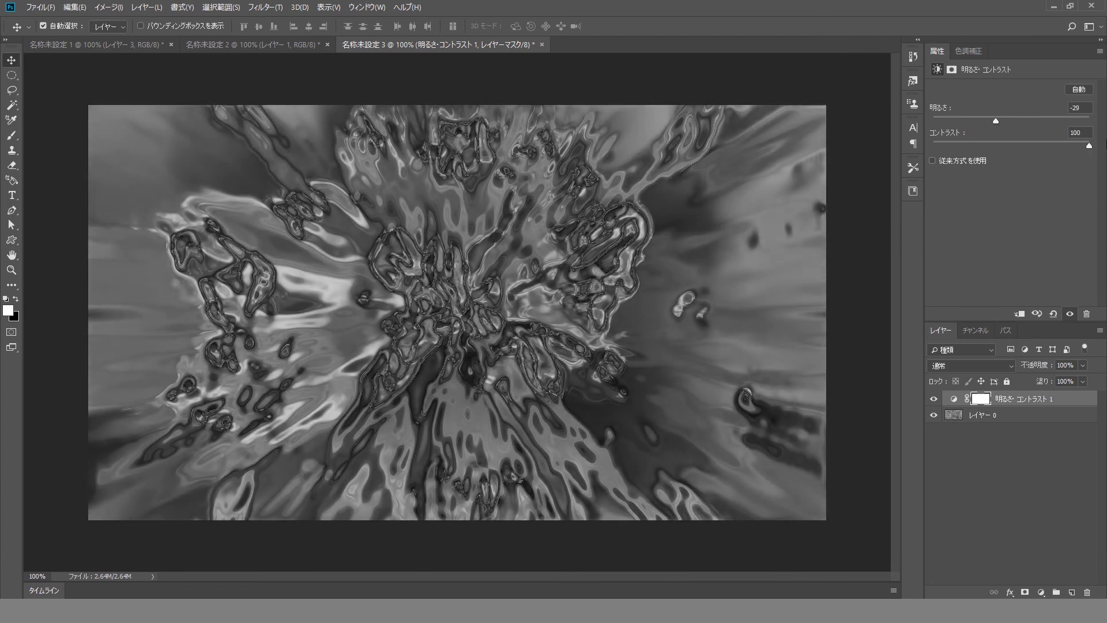
pyautogui.moveTo(996, 121); pyautogui.dragTo(1000, 121)
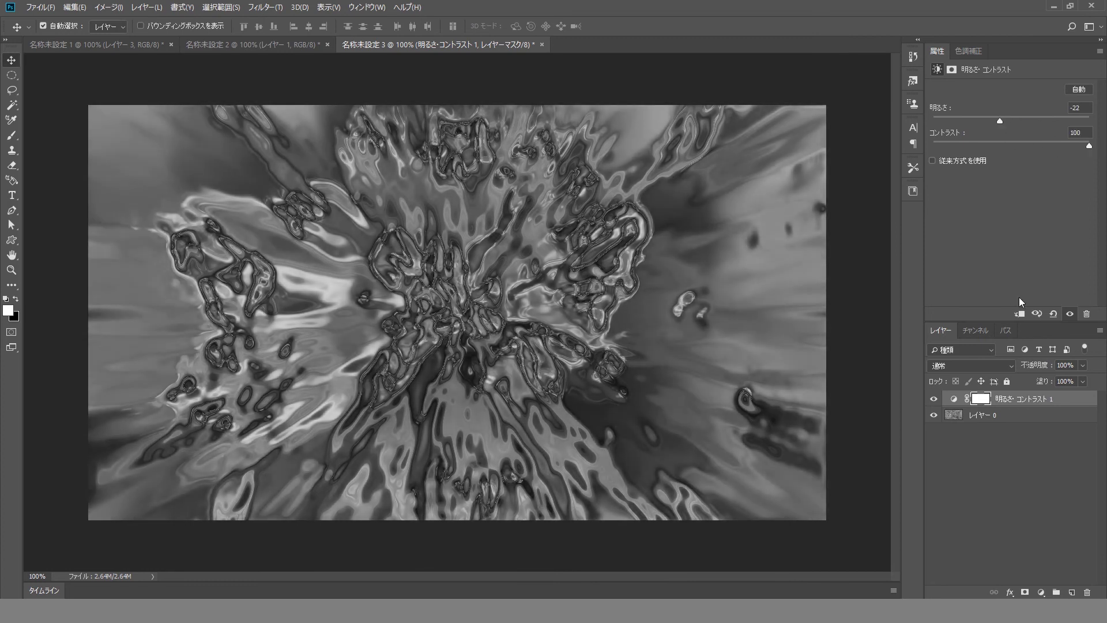
pyautogui.click(1000, 444)
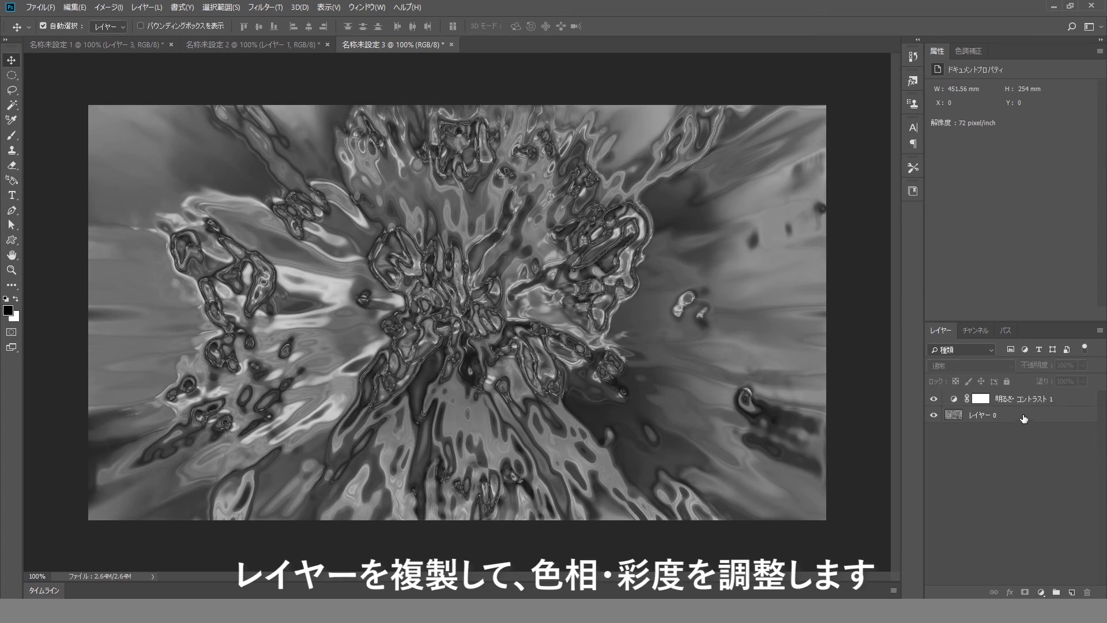
# Duplicate the chrome layer and place the copy above the Brightness/Contrast adjustment.
pyautogui.moveTo(1014, 417); pyautogui.dragTo(1072, 591)
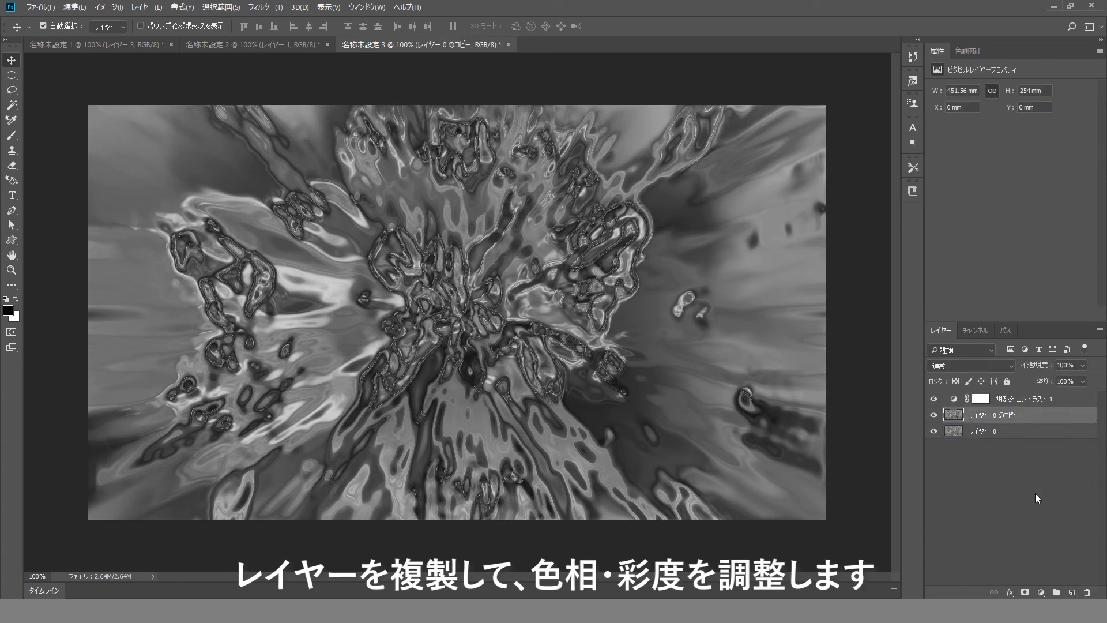
pyautogui.click(1015, 394)
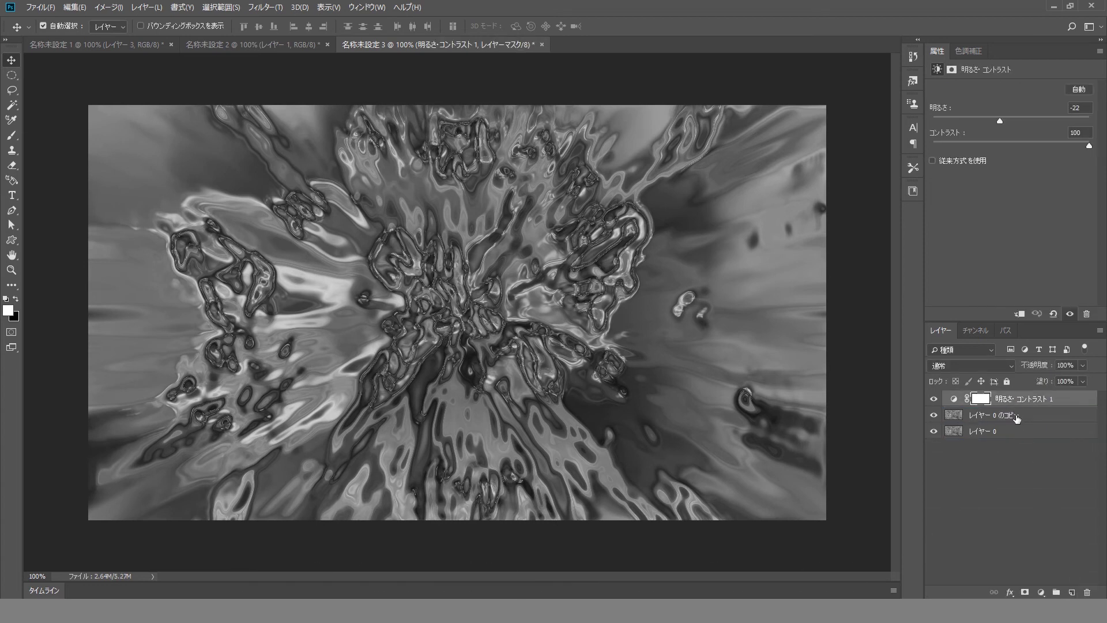
pyautogui.moveTo(1016, 417); pyautogui.dragTo(1029, 396)
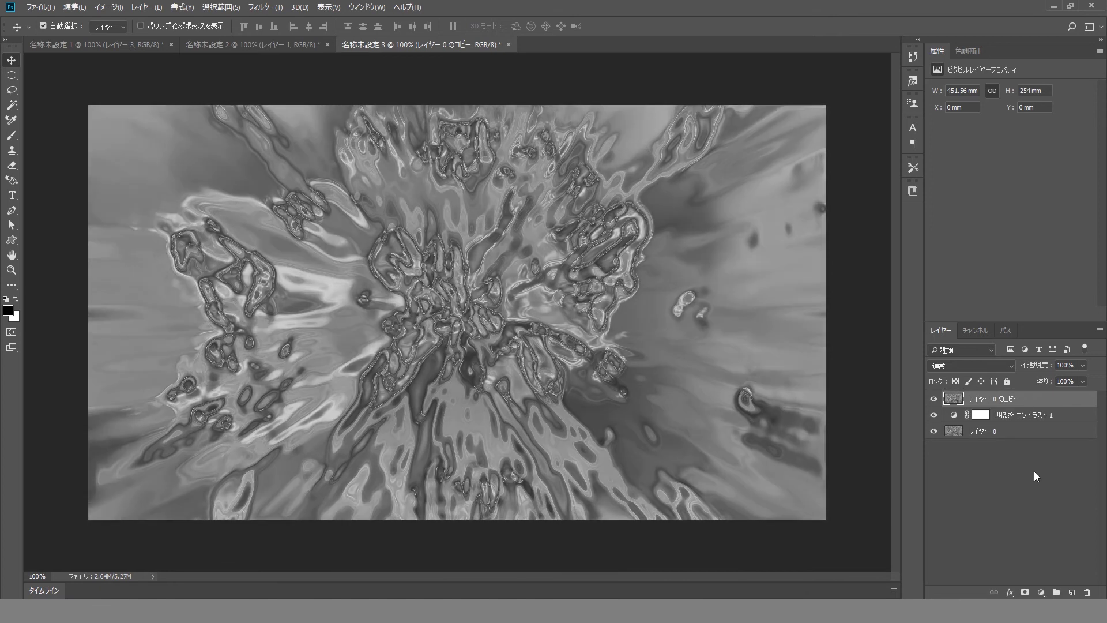
pyautogui.click(1040, 593)
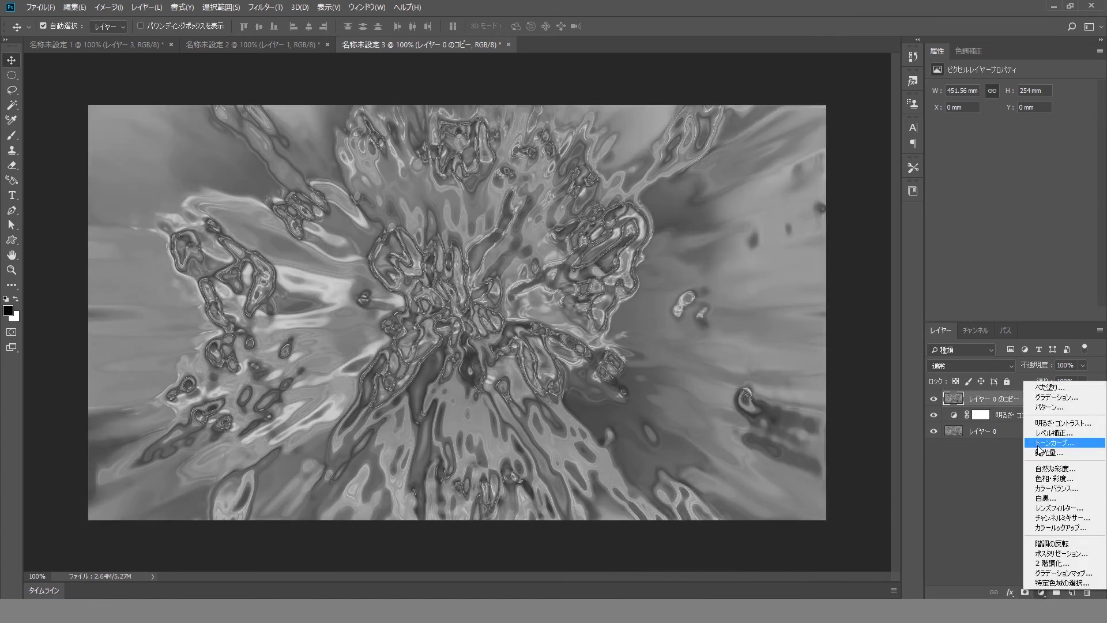
# Add a colorized Hue/Saturation layer at hue 207, saturation 53, lightness +11.
pyautogui.click(1048, 479)
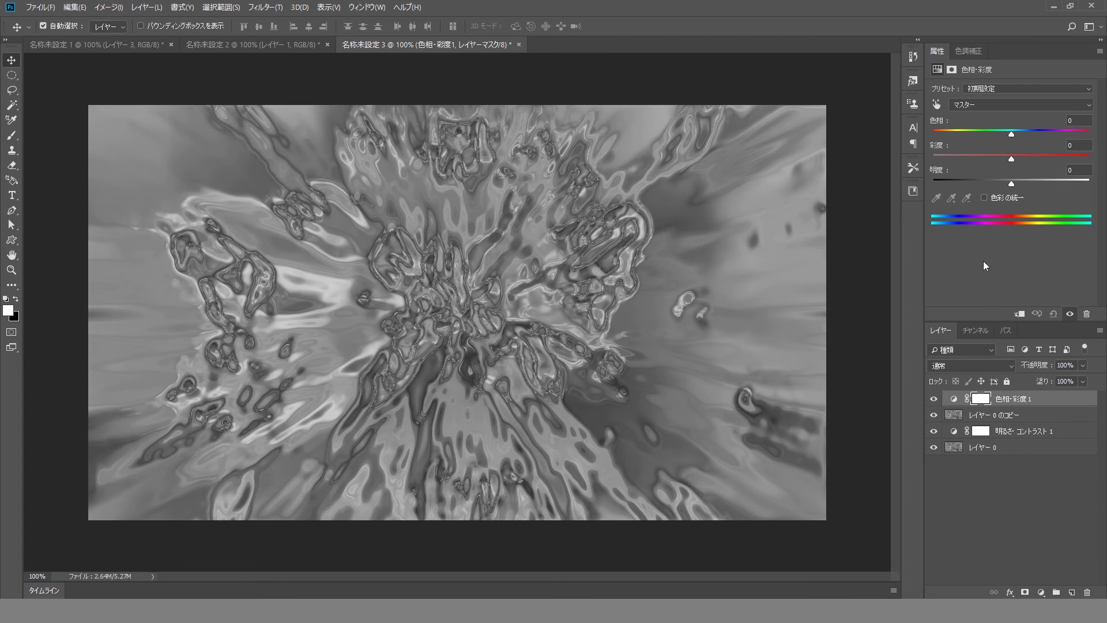
pyautogui.click(984, 198)
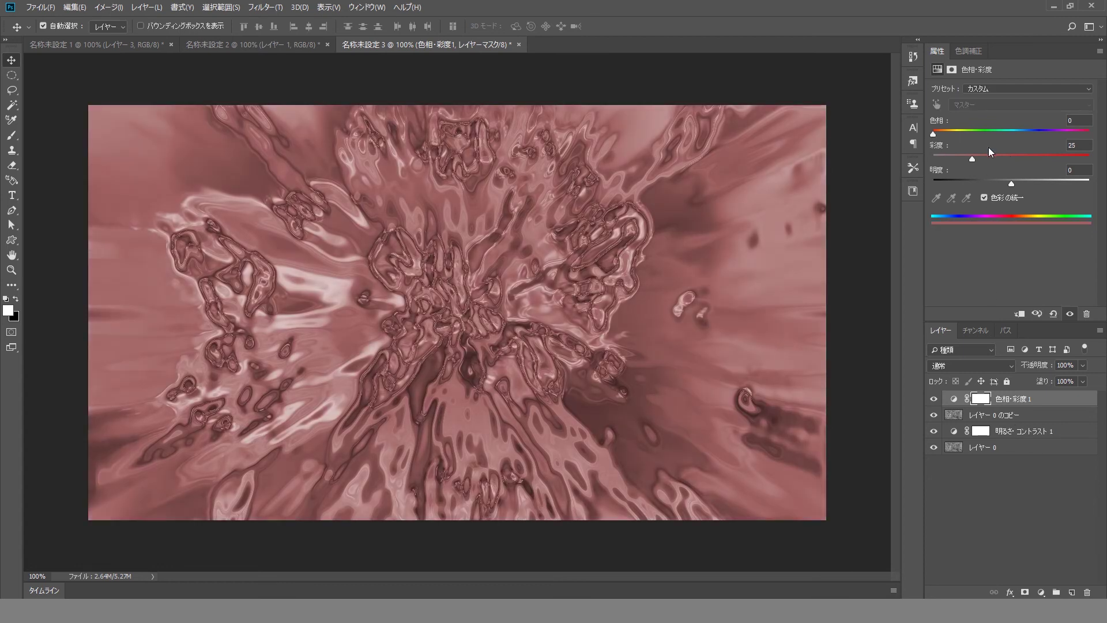
pyautogui.moveTo(933, 134); pyautogui.dragTo(1036, 140)
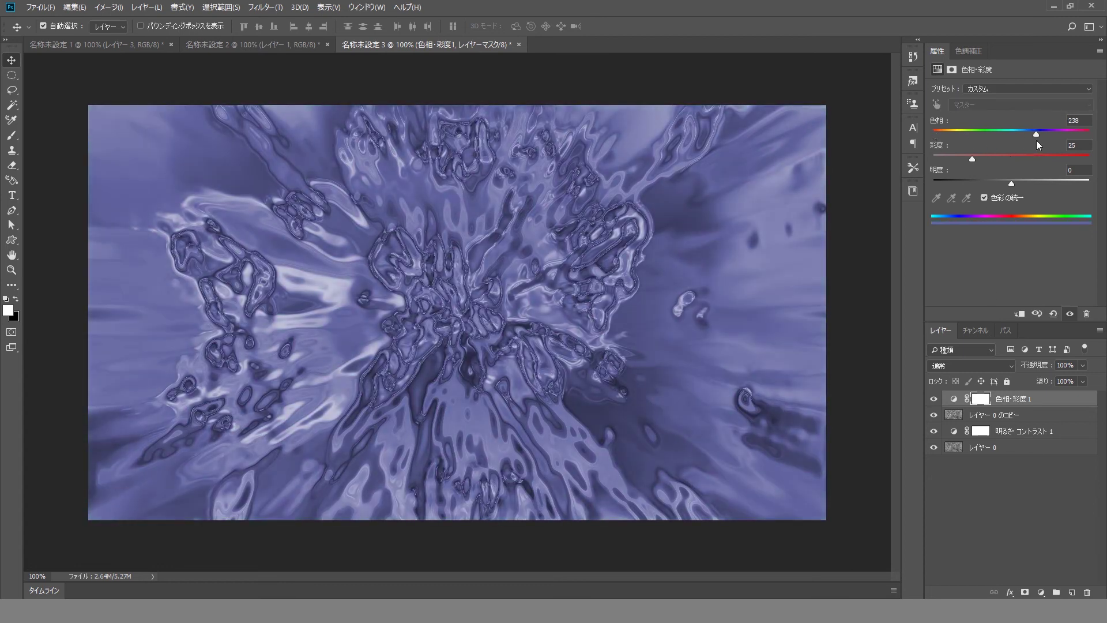
pyautogui.moveTo(972, 159)
pyautogui.mouseDown()
pyautogui.moveTo(1016, 165)
pyautogui.moveTo(1028, 138)
pyautogui.mouseUp()
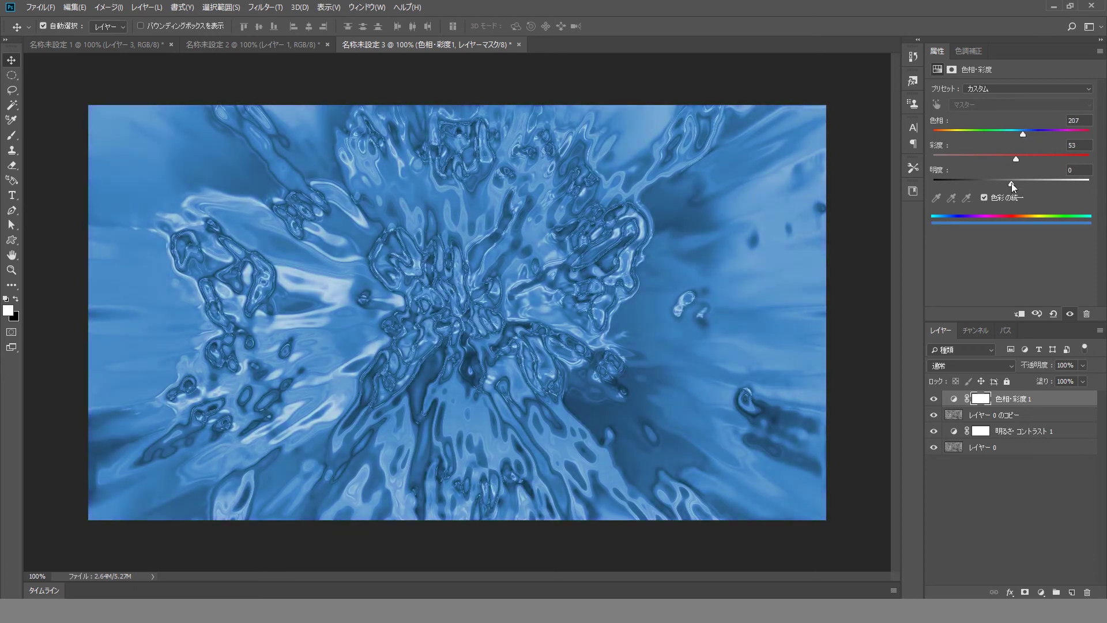
pyautogui.moveTo(1011, 183); pyautogui.dragTo(1020, 181)
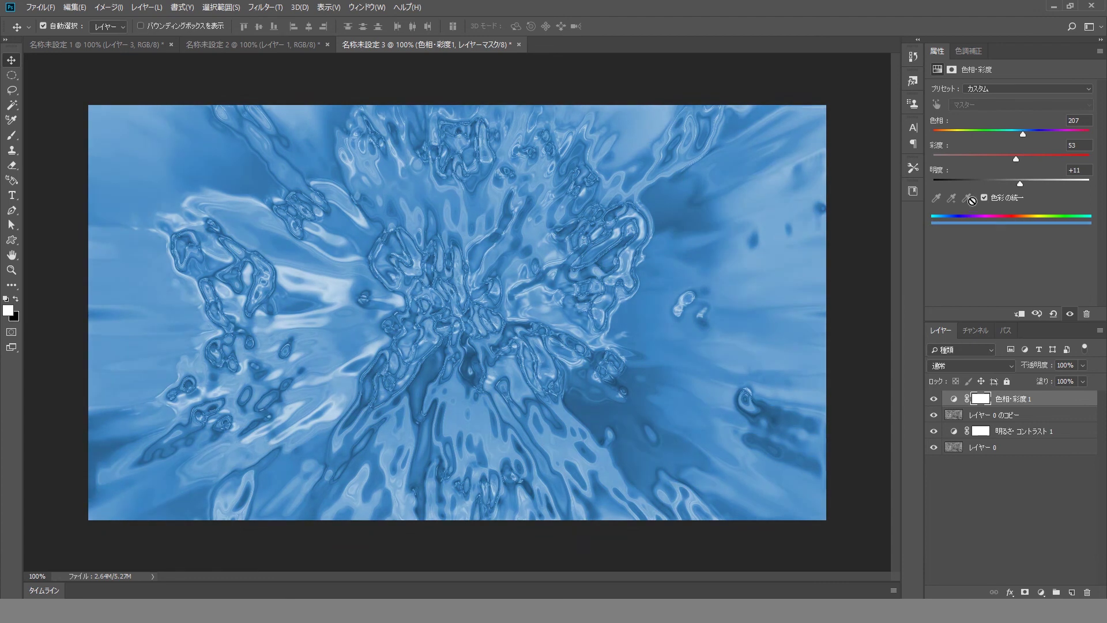
pyautogui.click(952, 481)
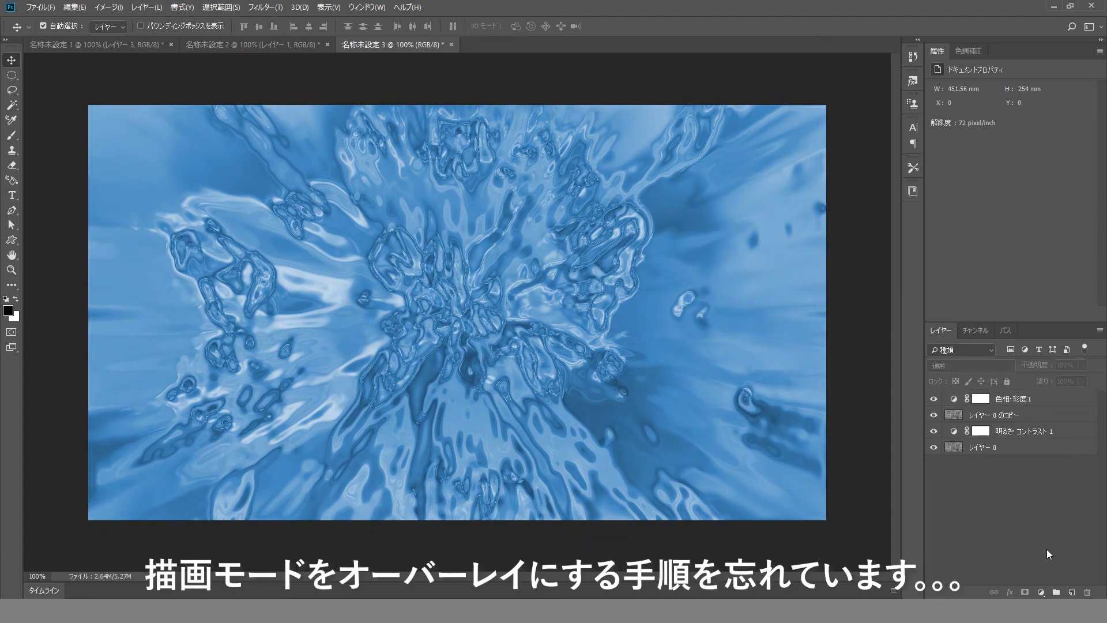
# Add the figure in the centre and retune the tint to hue 223, saturation 58, lightness -10.
pyautogui.click(1071, 592)
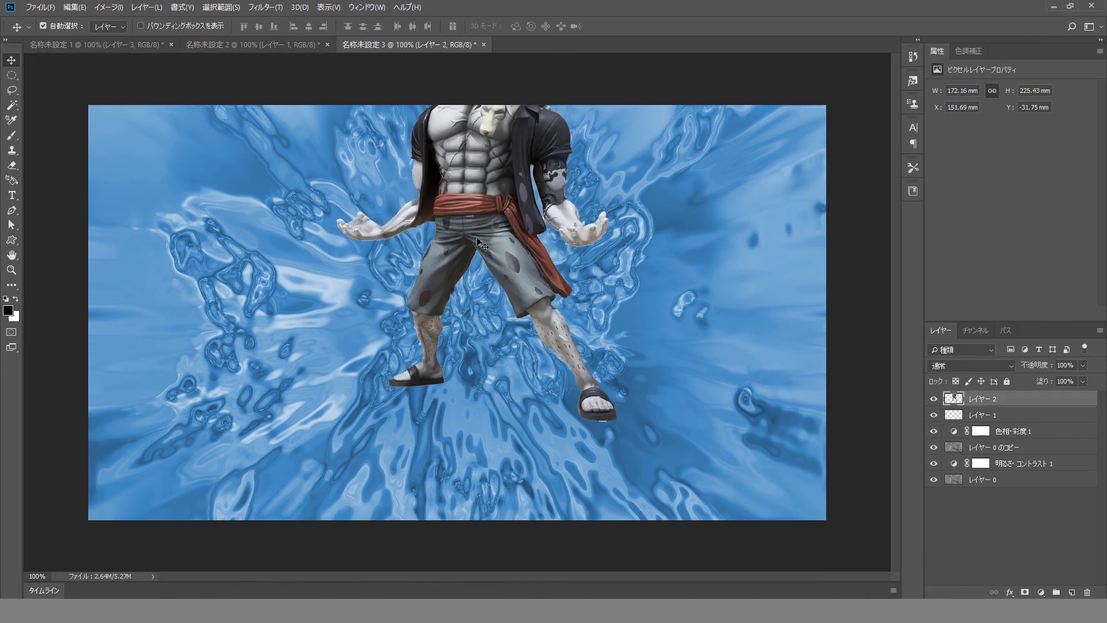
pyautogui.moveTo(478, 221); pyautogui.dragTo(452, 268)
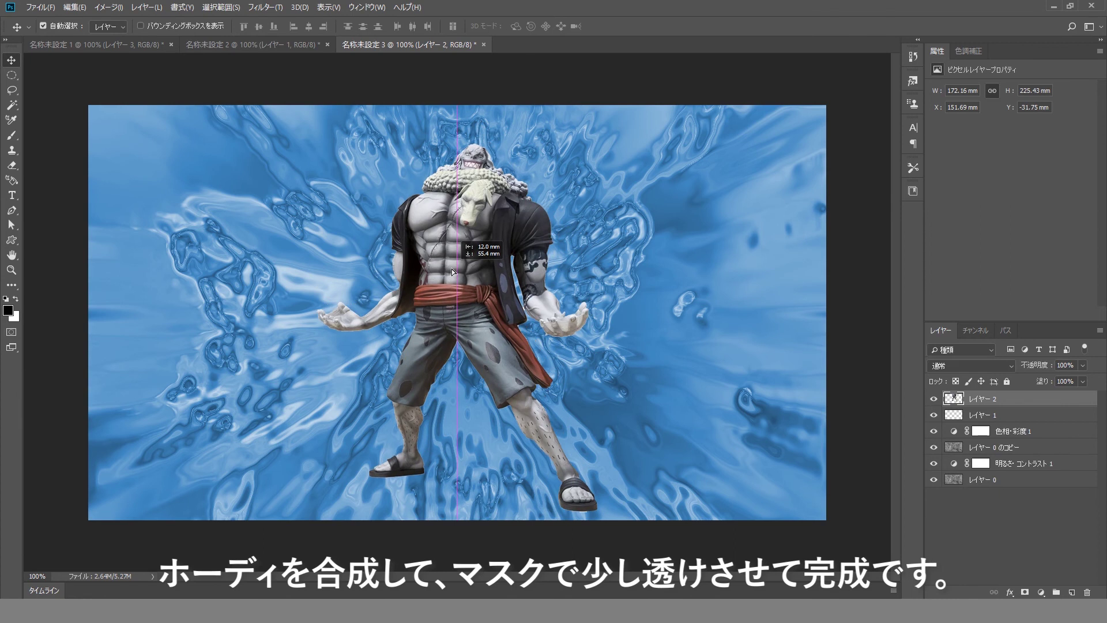
pyautogui.click(1003, 437)
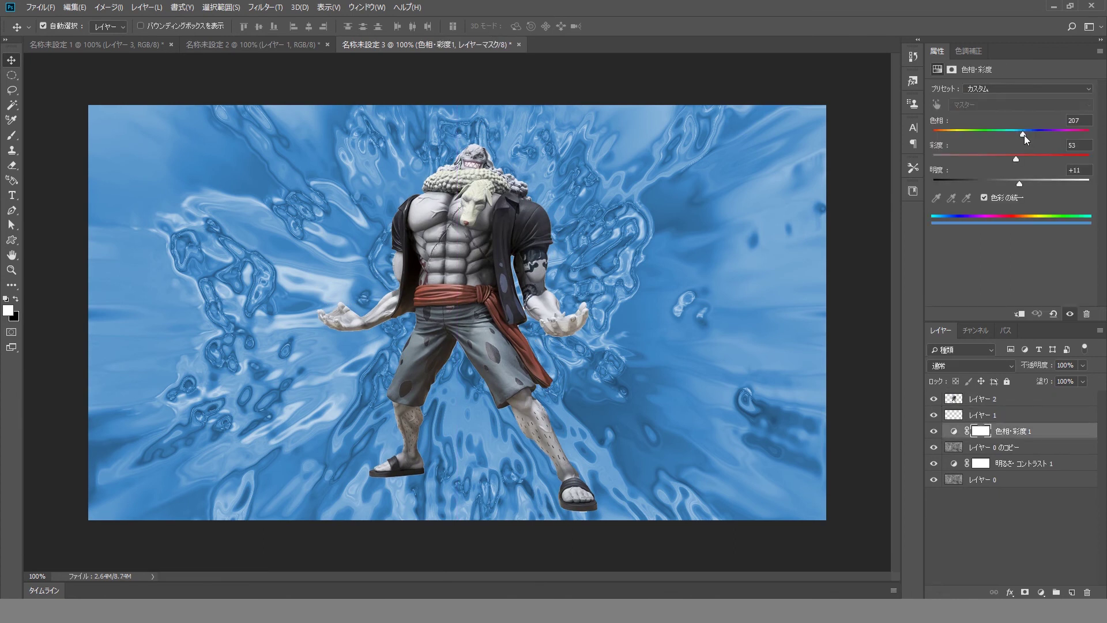
pyautogui.moveTo(1024, 135); pyautogui.dragTo(1029, 136)
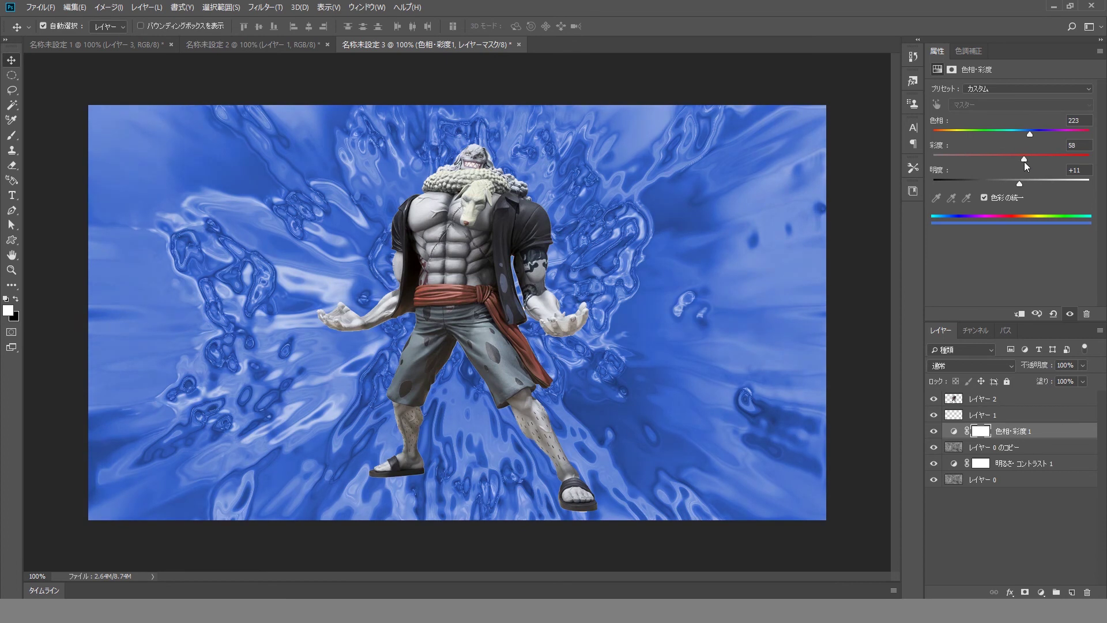
pyautogui.moveTo(1019, 184)
pyautogui.mouseDown()
pyautogui.moveTo(988, 178)
pyautogui.moveTo(1002, 181)
pyautogui.mouseUp()
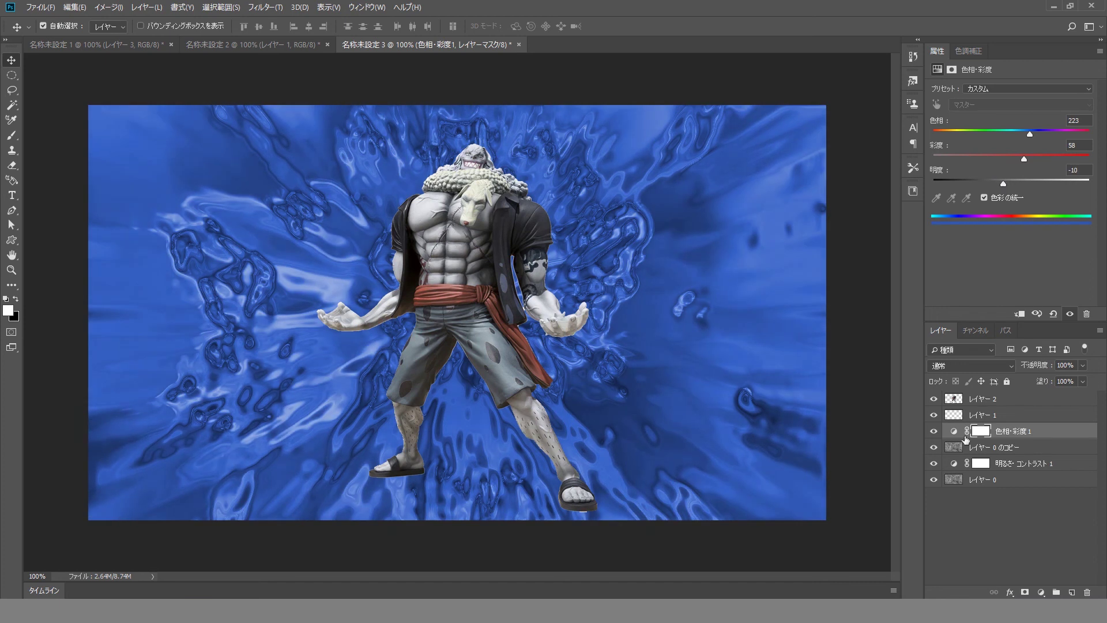
# Add a white layer mask to the figure layer (レイヤー 2) and take the Brush tool.
pyautogui.click(992, 405)
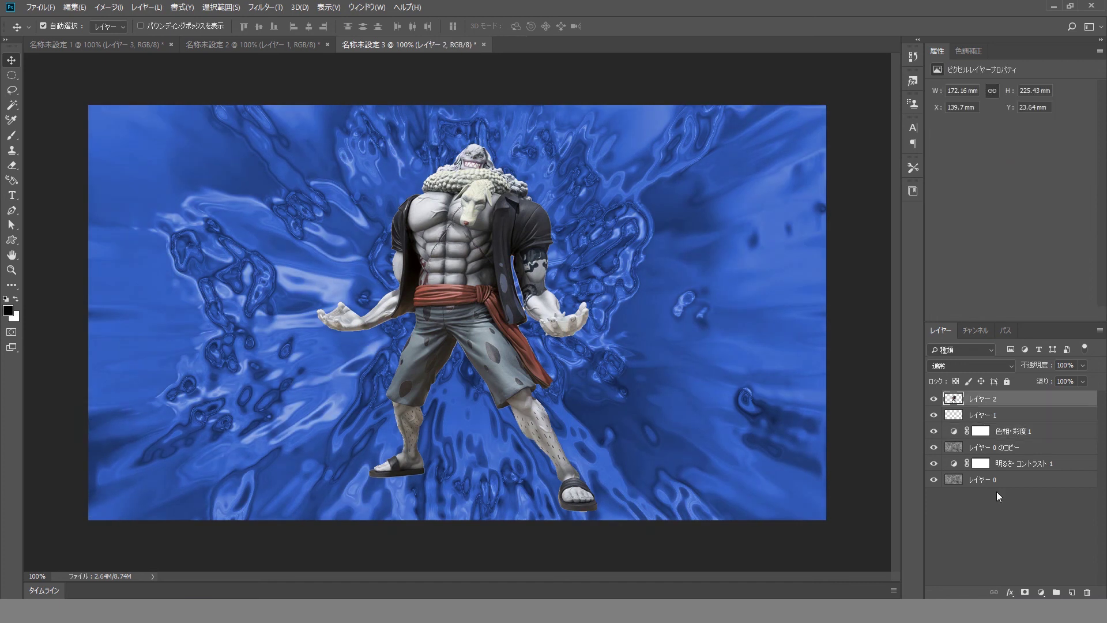
pyautogui.click(1025, 593)
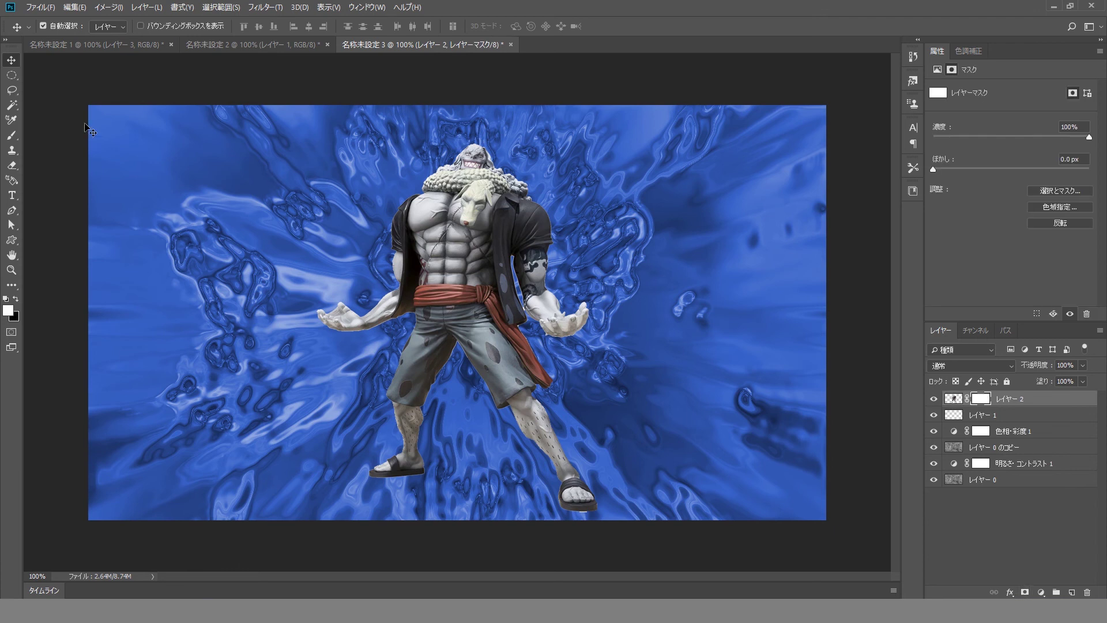
pyautogui.click(11, 139)
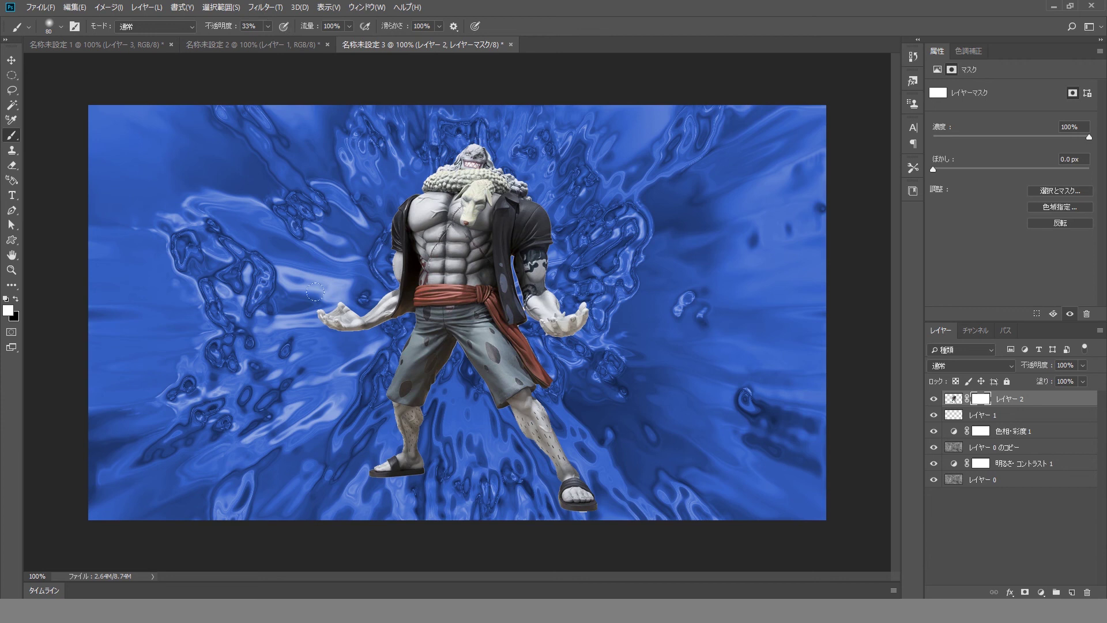
# Paint black at 33% on the mask to fade the arms, legs, sandal, shorts and sash.
pyautogui.click(16, 298)
pyautogui.moveTo(555, 315); pyautogui.dragTo(533, 310)
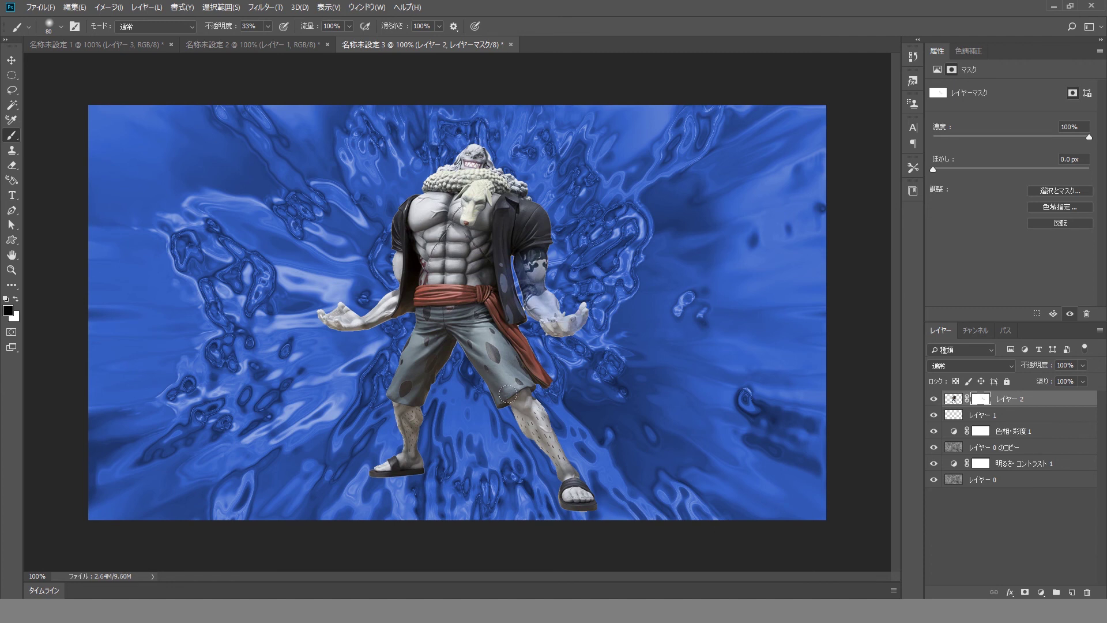
pyautogui.moveTo(508, 393); pyautogui.dragTo(513, 479)
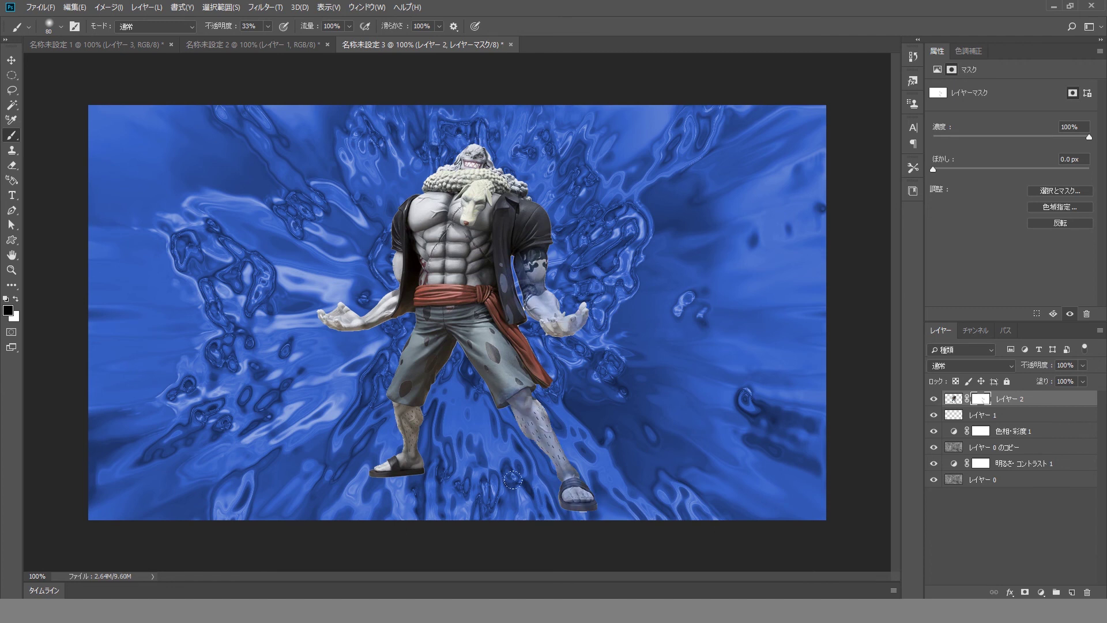
pyautogui.moveTo(427, 468); pyautogui.dragTo(355, 452)
pyautogui.moveTo(421, 318)
pyautogui.mouseDown()
pyautogui.moveTo(415, 349)
pyautogui.moveTo(536, 378)
pyautogui.mouseUp()
pyautogui.moveTo(493, 333); pyautogui.dragTo(510, 396)
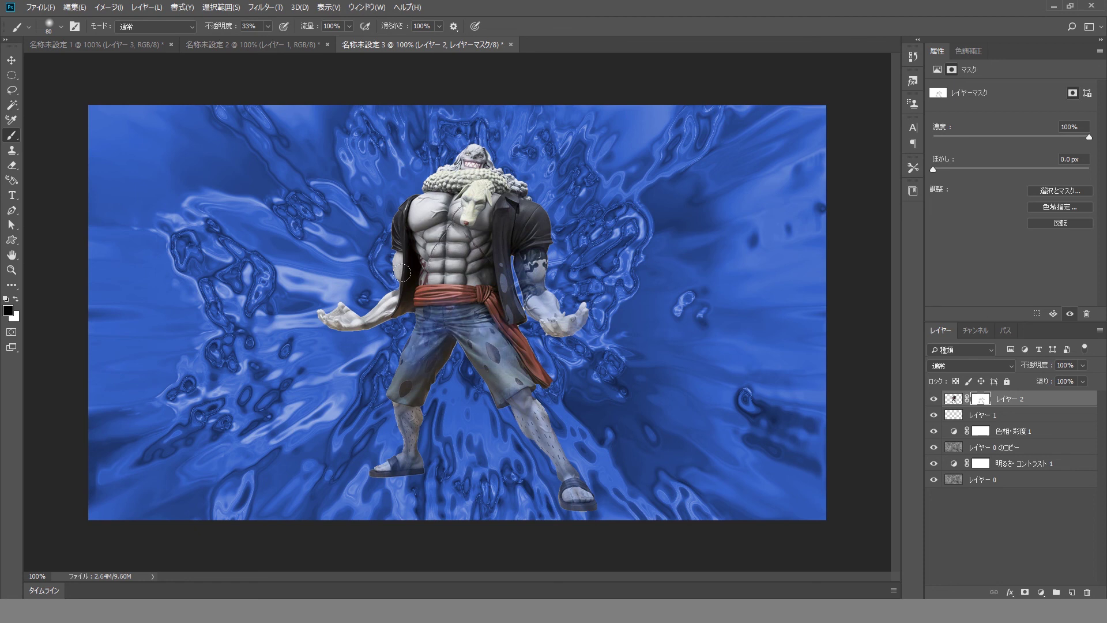
pyautogui.moveTo(402, 272); pyautogui.dragTo(311, 311)
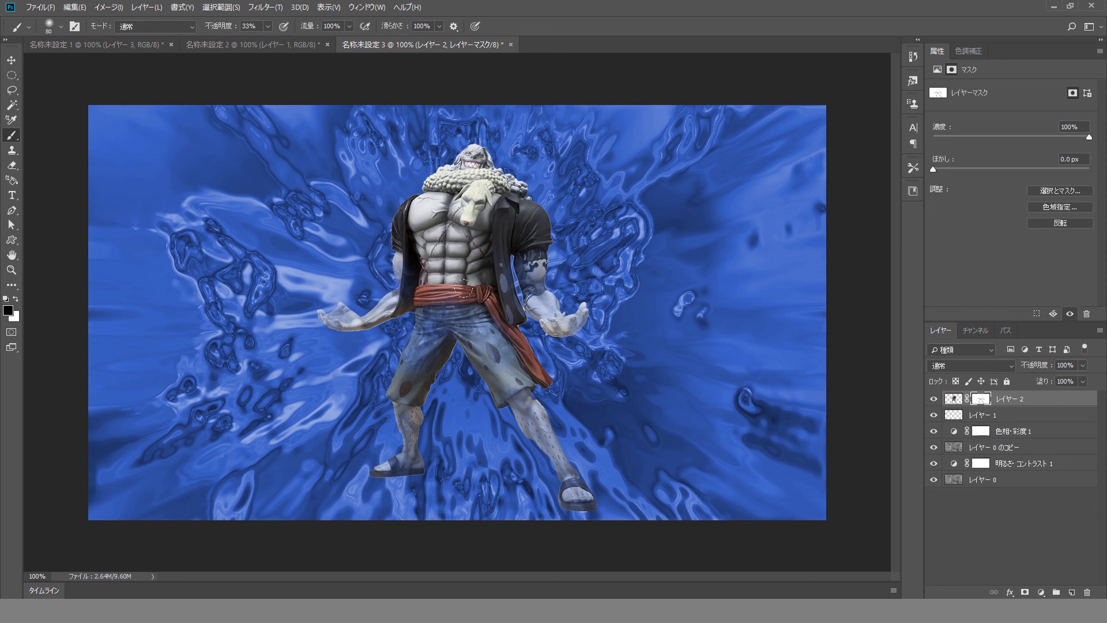
pyautogui.moveTo(463, 288); pyautogui.dragTo(490, 263)
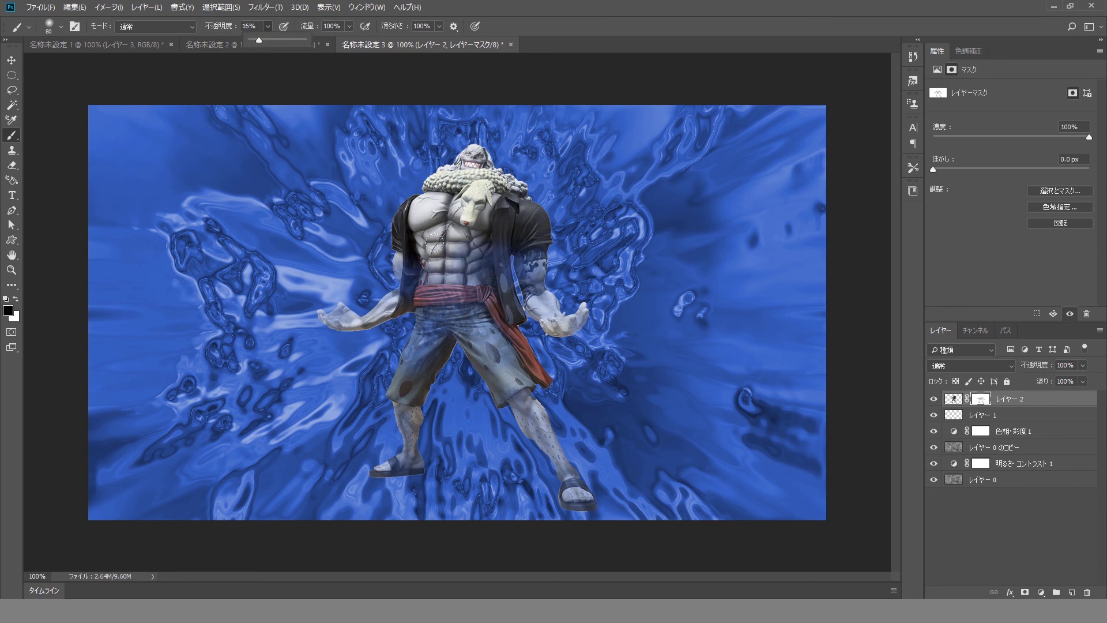
# Fade the shorts' edge near the leg with the brush at 16% opacity.
pyautogui.click(399, 225)
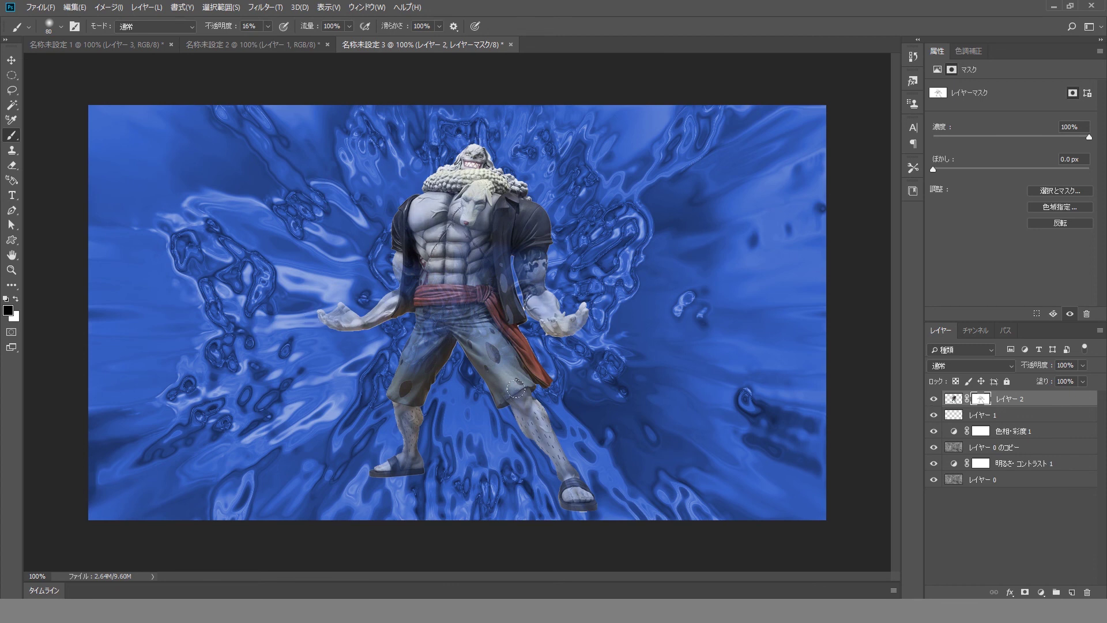
pyautogui.moveTo(516, 390); pyautogui.dragTo(540, 418)
pyautogui.click(11, 60)
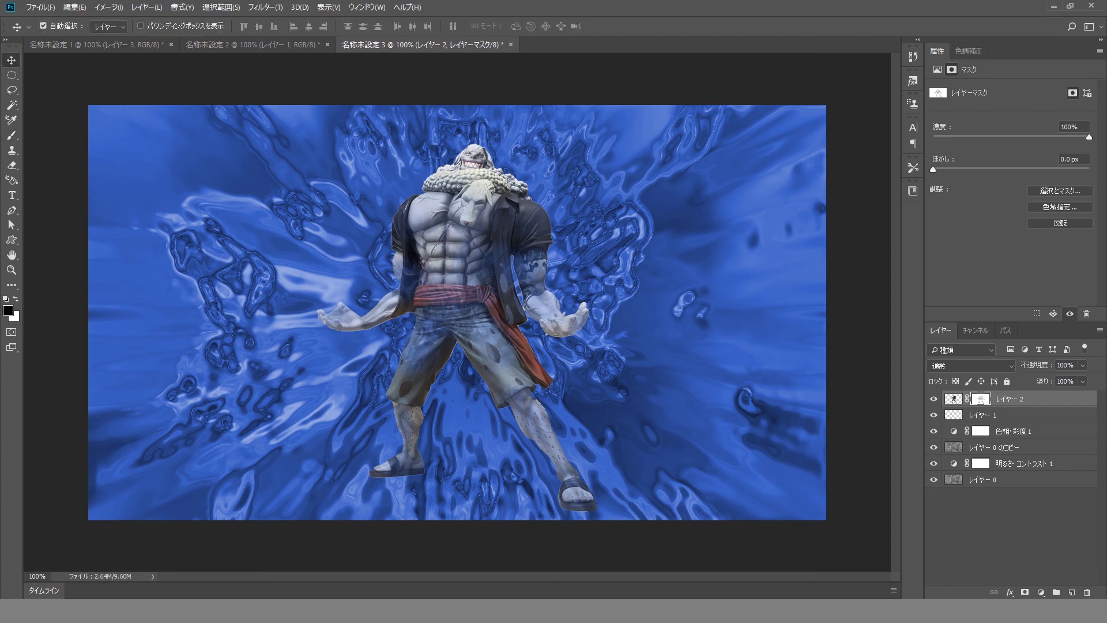
pyautogui.click(934, 399)
pyautogui.click(934, 399)
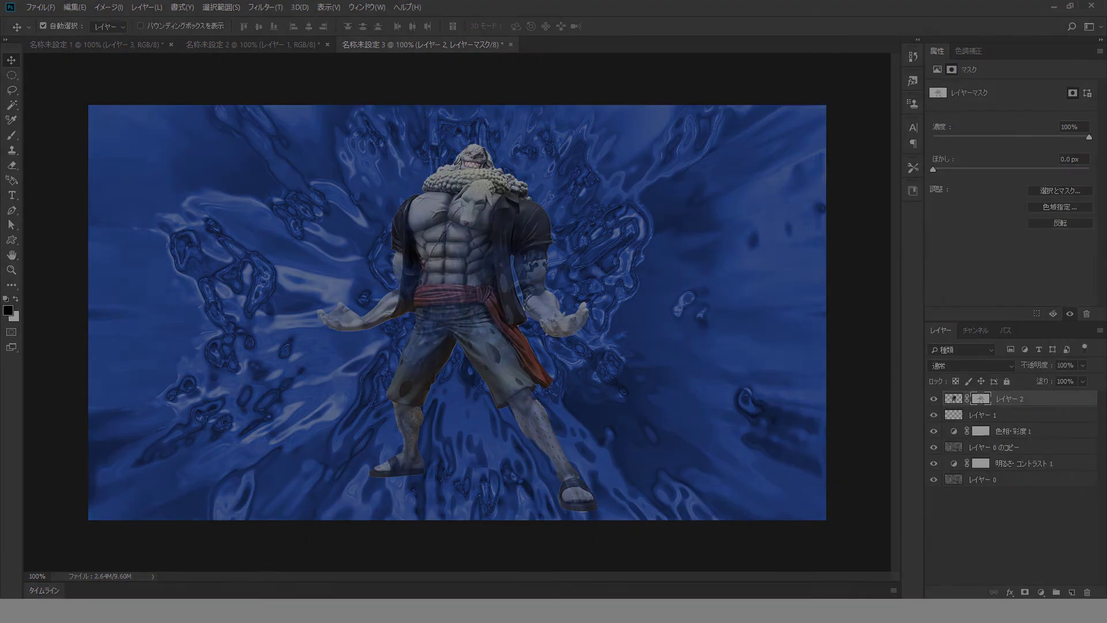